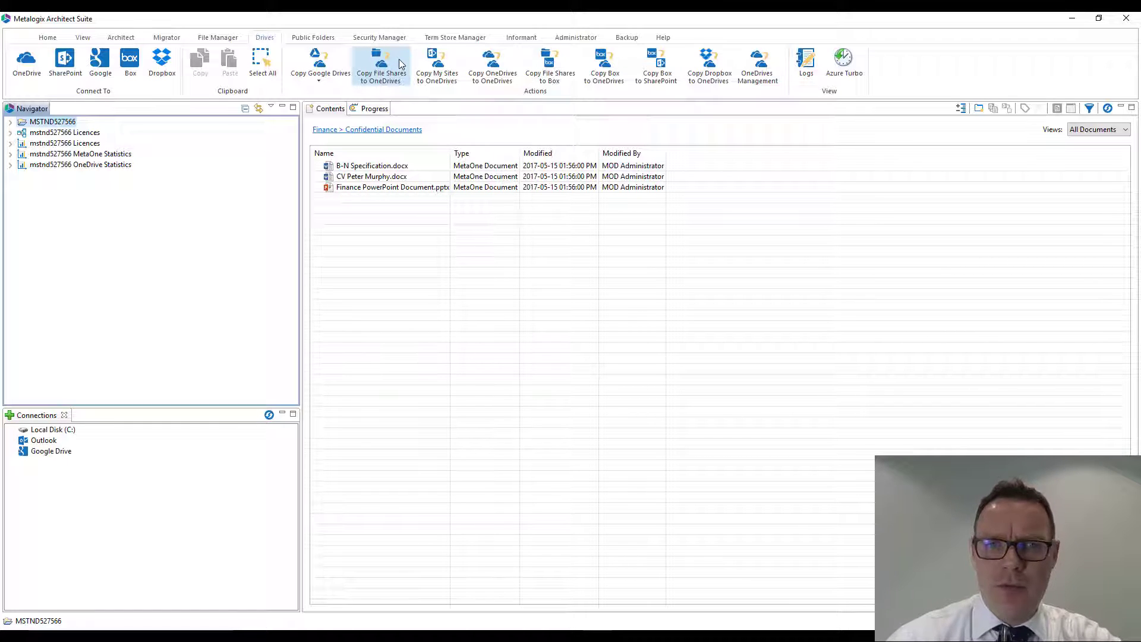
{"action": "left_click", "coordinate": [399, 64]}
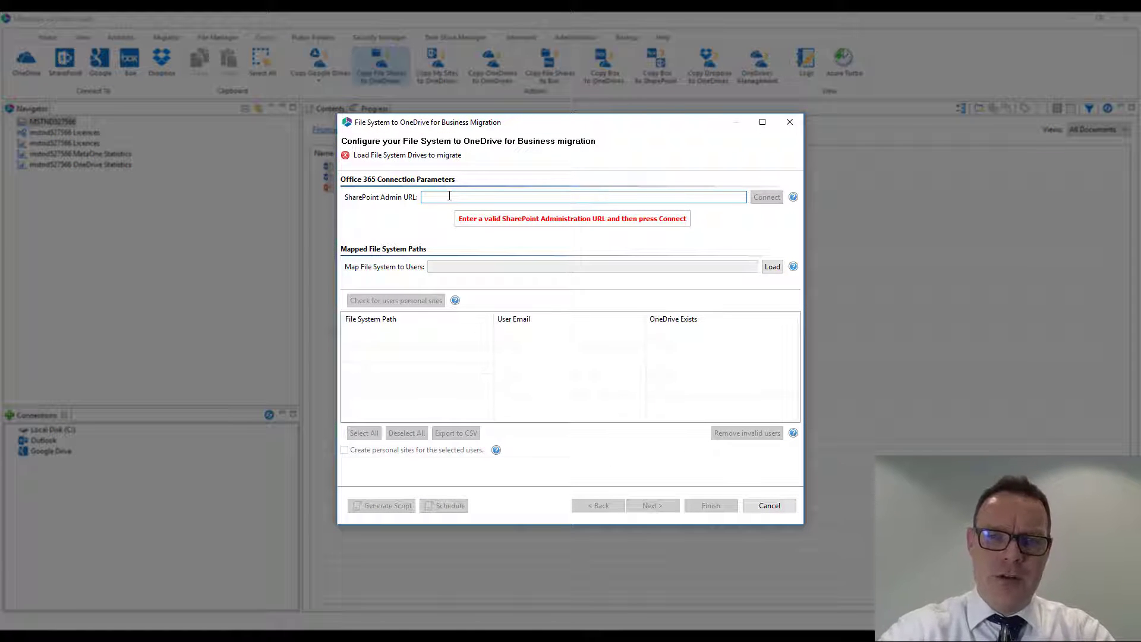
{"action": "type", "text": "https:/"}
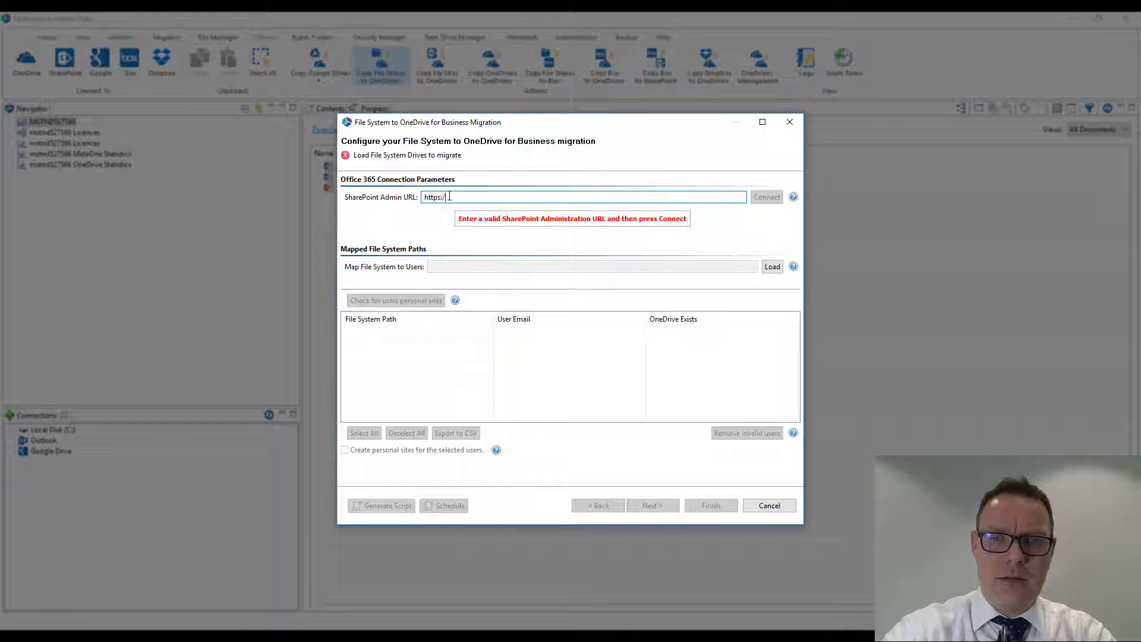
{"action": "type", "text": "/mstnd"}
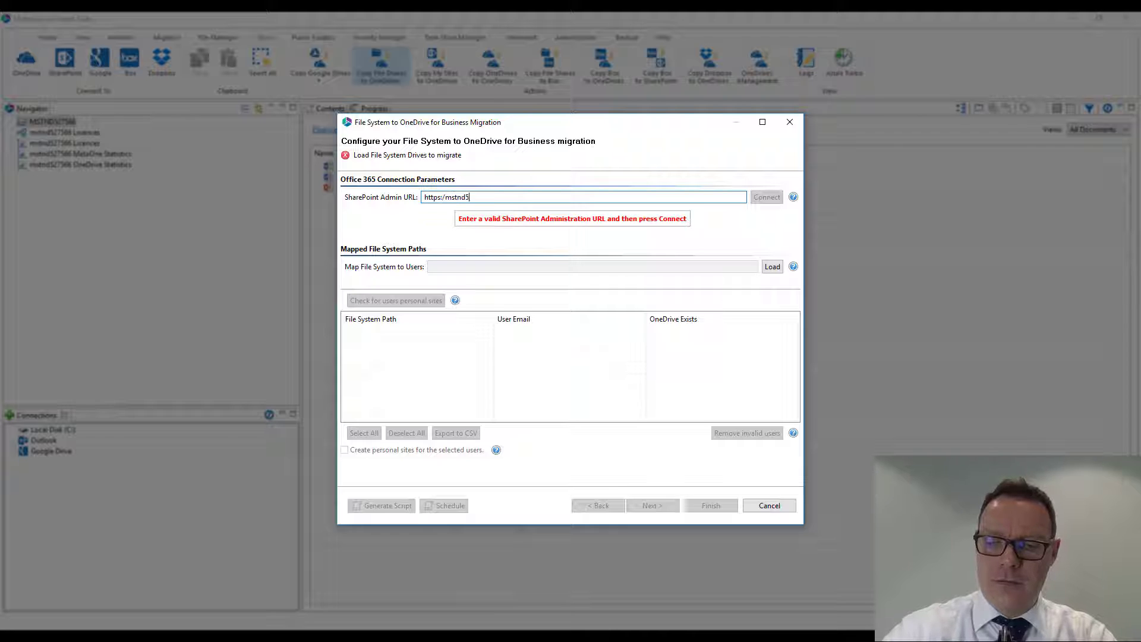
{"action": "type", "text": "527566-admin.shar"}
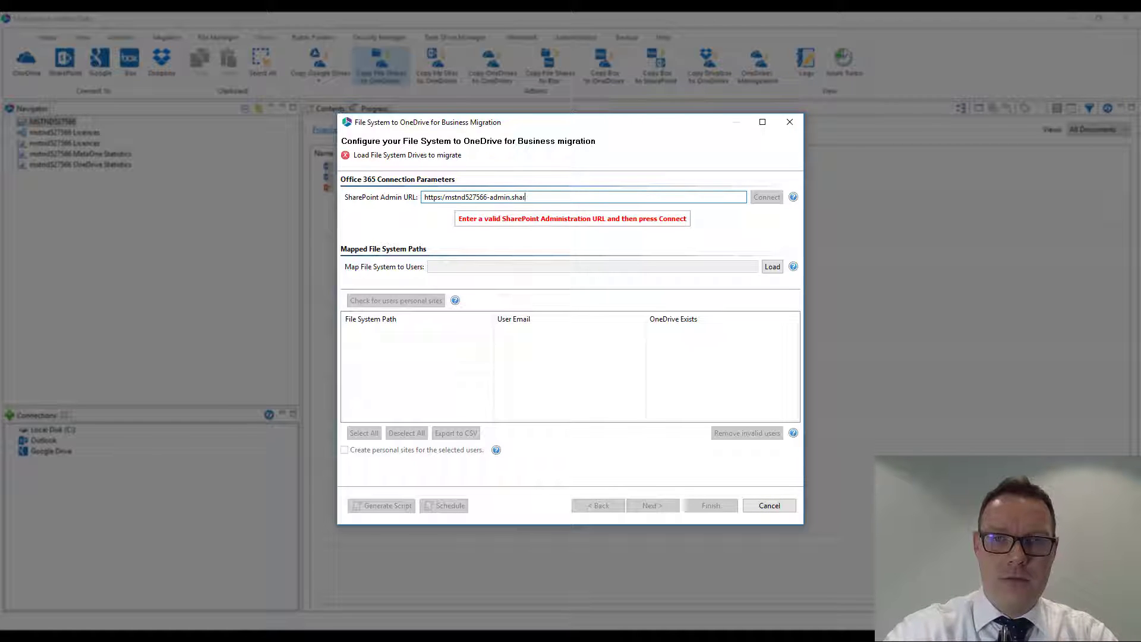
{"action": "type", "text": ".com"}
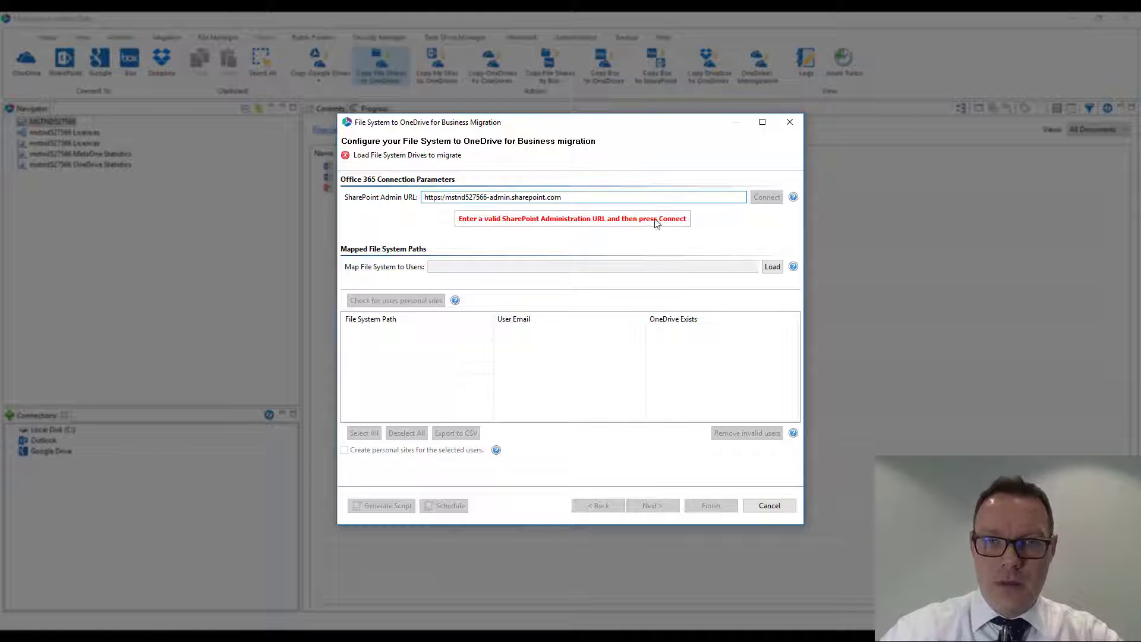
{"action": "left_click", "coordinate": [443, 197]}
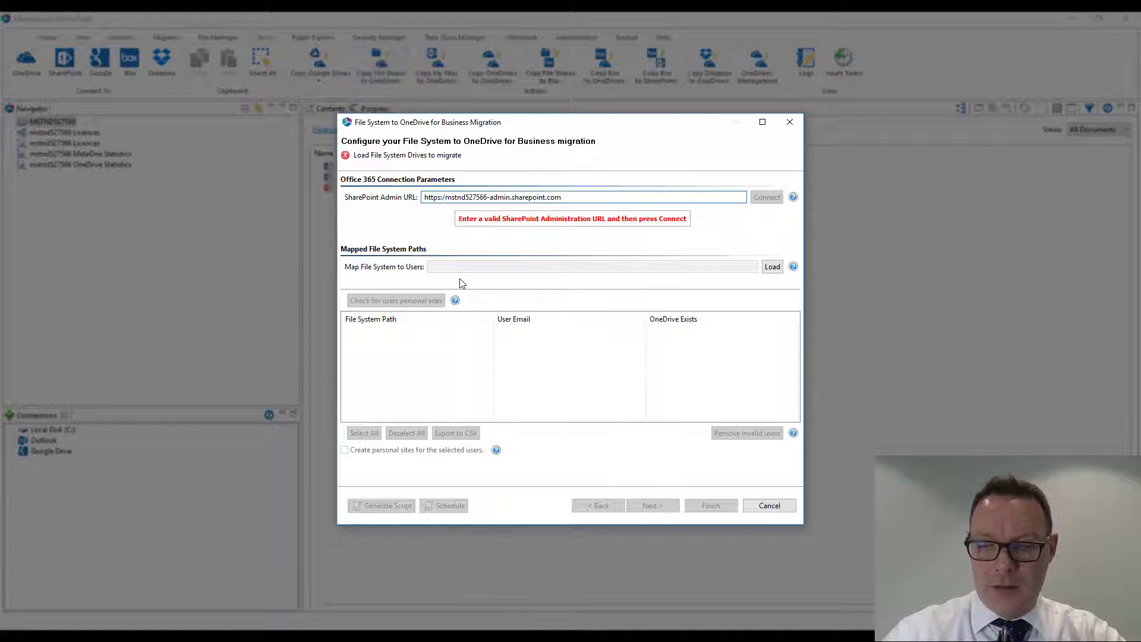
{"action": "type", "text": "/"}
{"action": "left_click", "coordinate": [764, 201]}
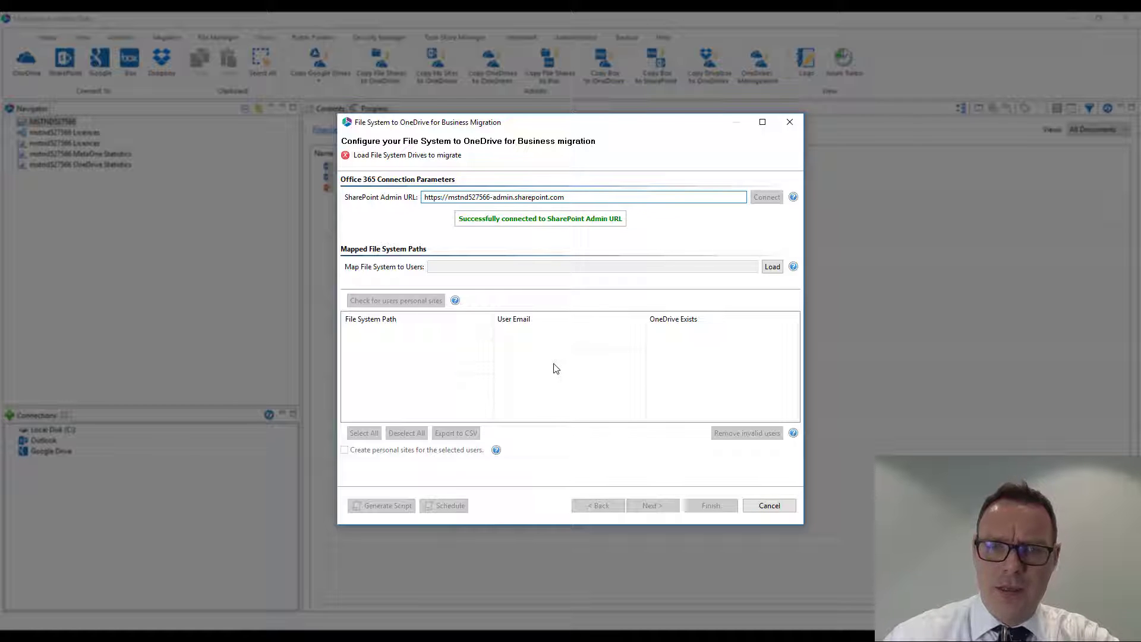
- Start loading the file-system-to-user mapping and browse to Documents > Example File Share > Personal Storage
{"action": "left_click", "coordinate": [772, 267]}
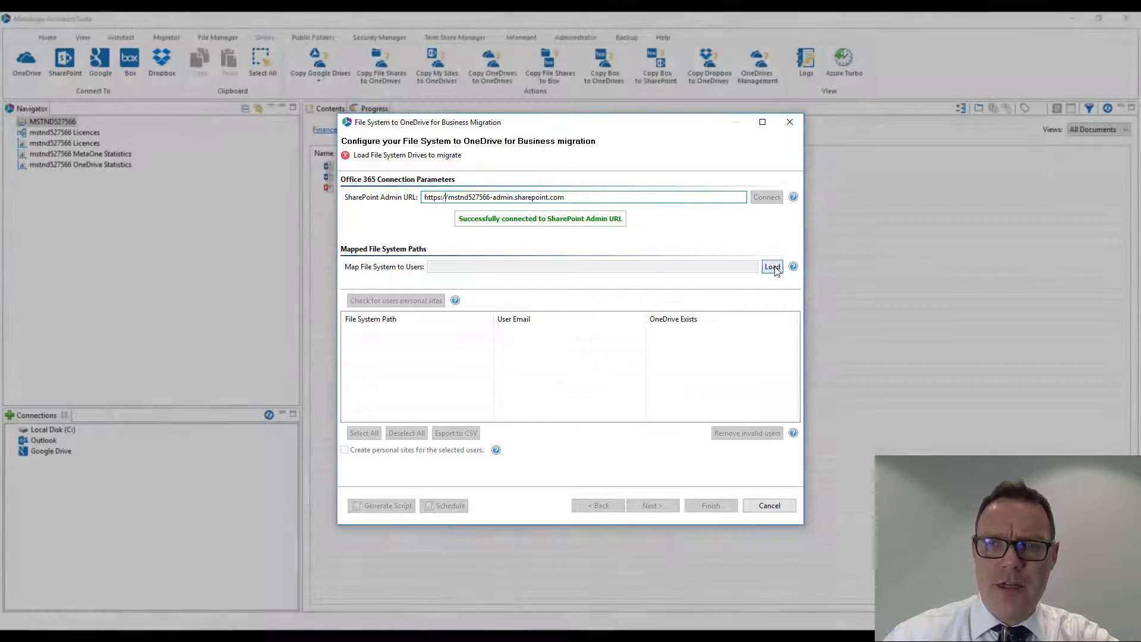
{"action": "left_click", "coordinate": [396, 305]}
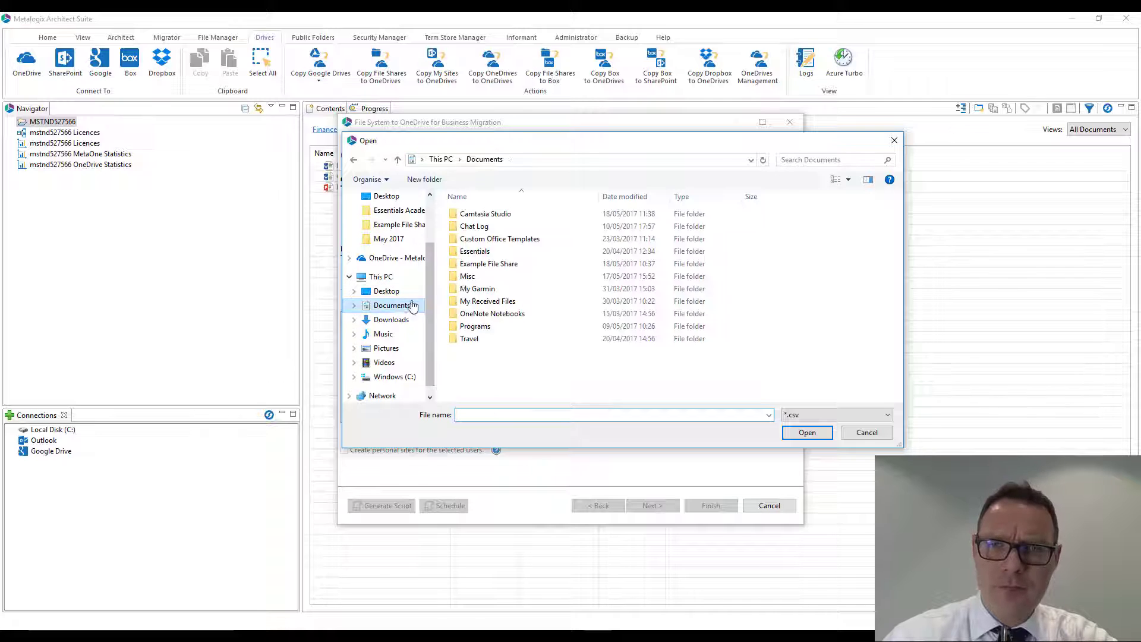
{"action": "double_click", "coordinate": [496, 264]}
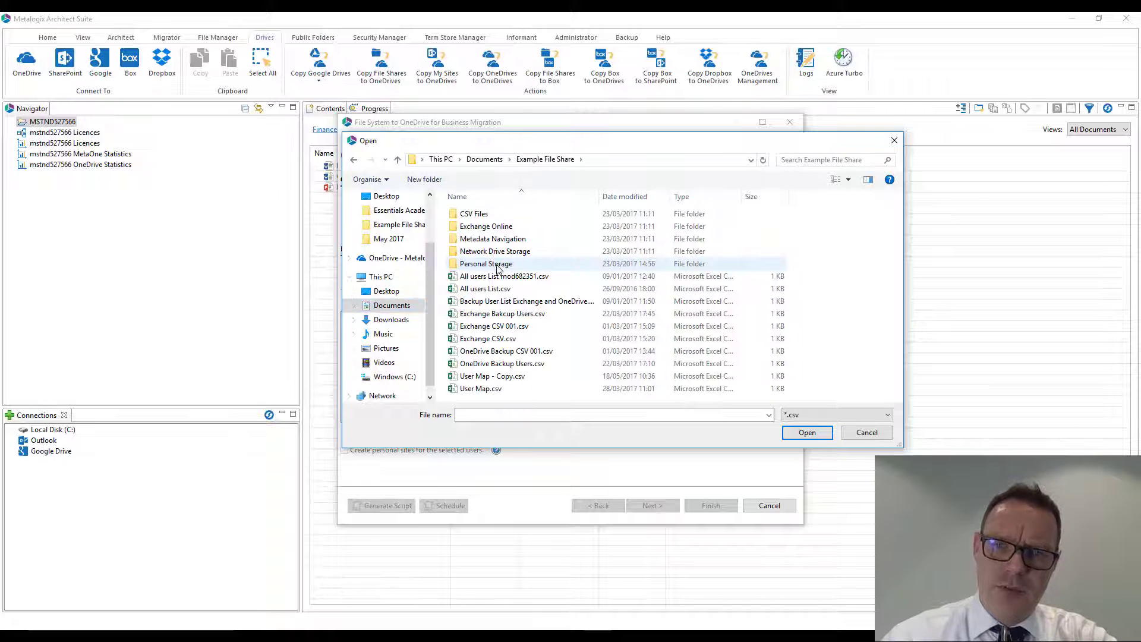
{"action": "double_click", "coordinate": [498, 265]}
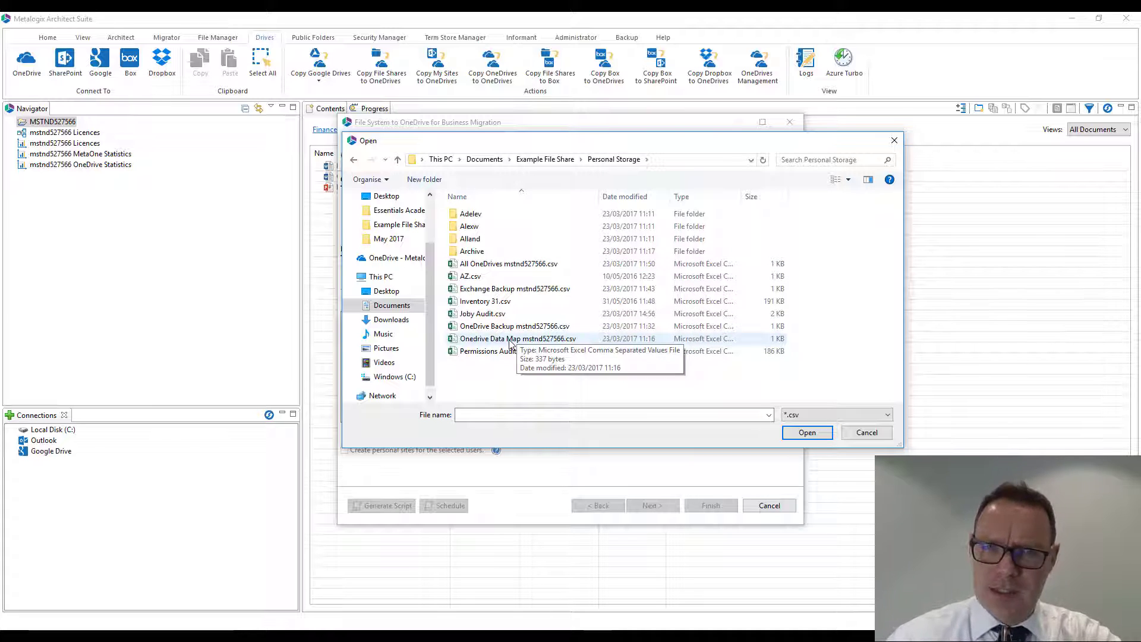
- Look up the full path of the first user's folder in Personal Storage and return to the parent folder
{"action": "left_click", "coordinate": [475, 222]}
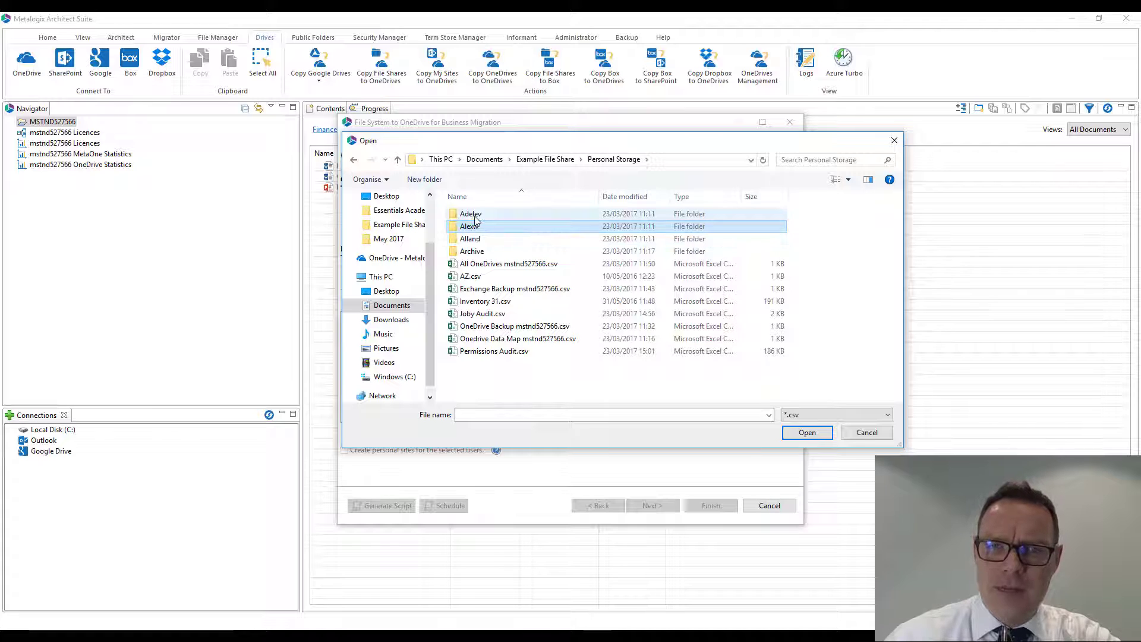
{"action": "left_click", "coordinate": [475, 215]}
{"action": "double_click", "coordinate": [474, 215]}
{"action": "left_click", "coordinate": [655, 160]}
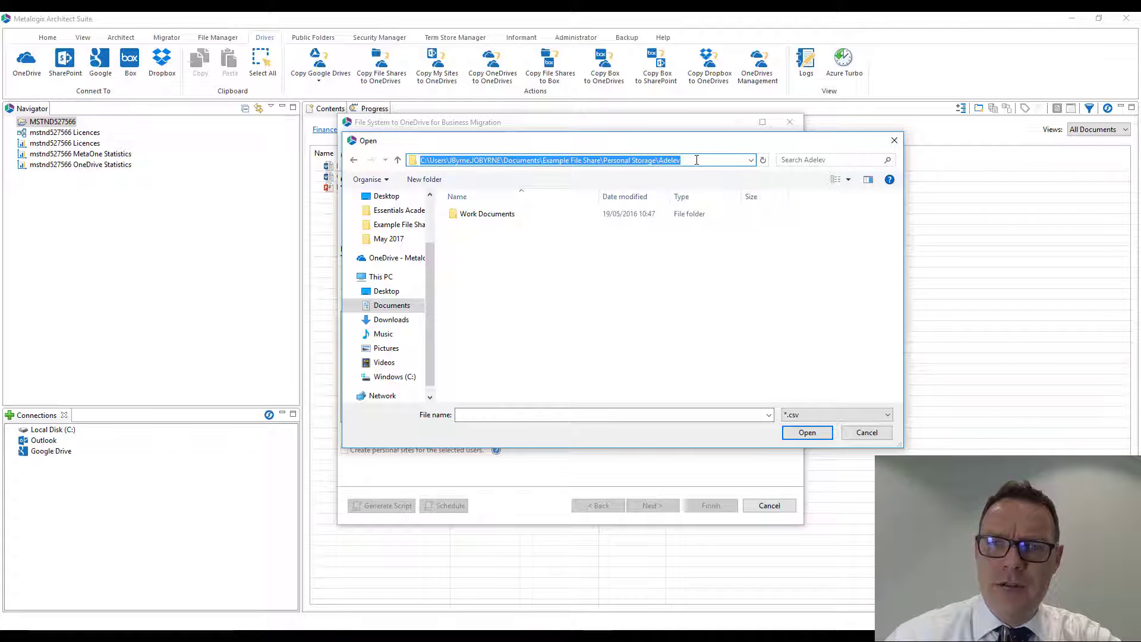
{"action": "left_click", "coordinate": [581, 255]}
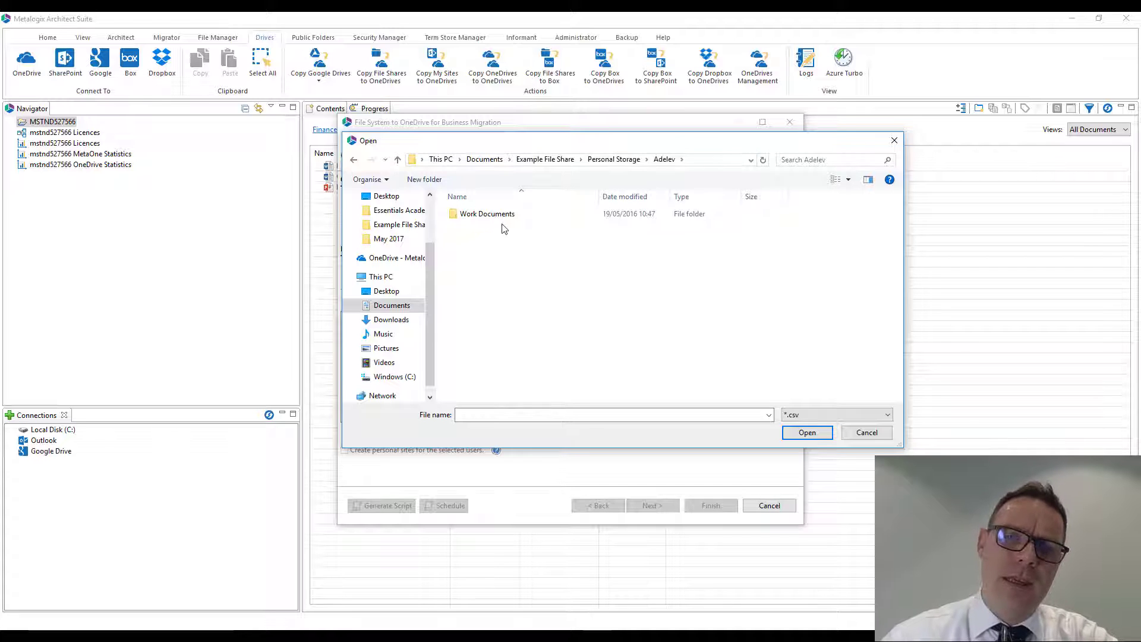
{"action": "left_click", "coordinate": [398, 160]}
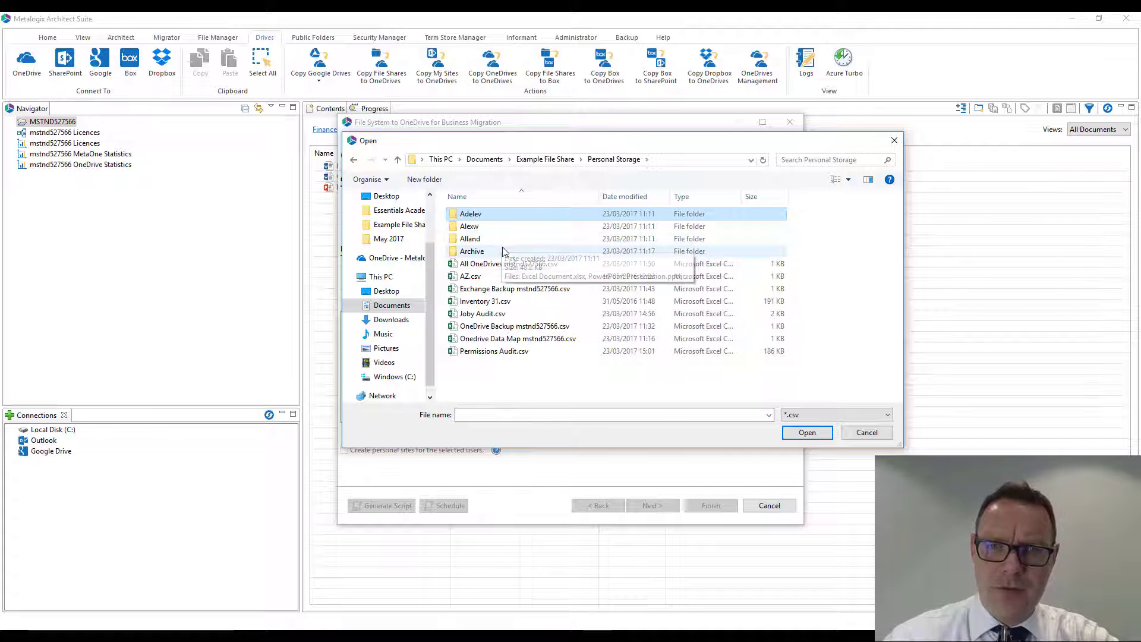
- Open Onedrive Data Map mstnd527566.csv in Excel, widen column A and review the users' file share paths
{"action": "right_click", "coordinate": [504, 339]}
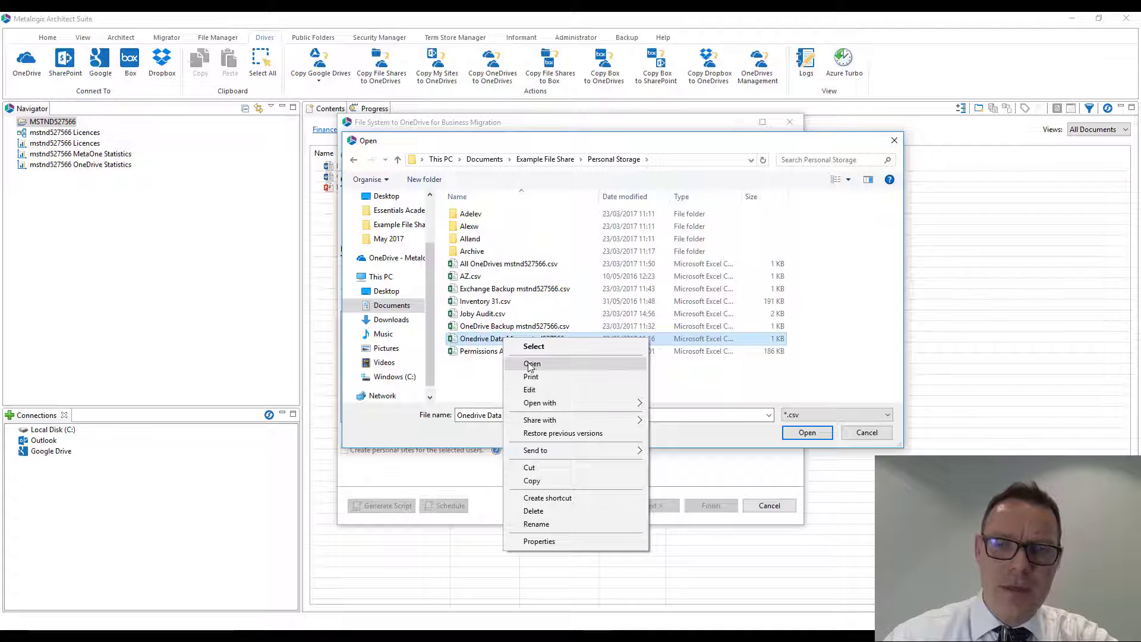
{"action": "left_click", "coordinate": [531, 365]}
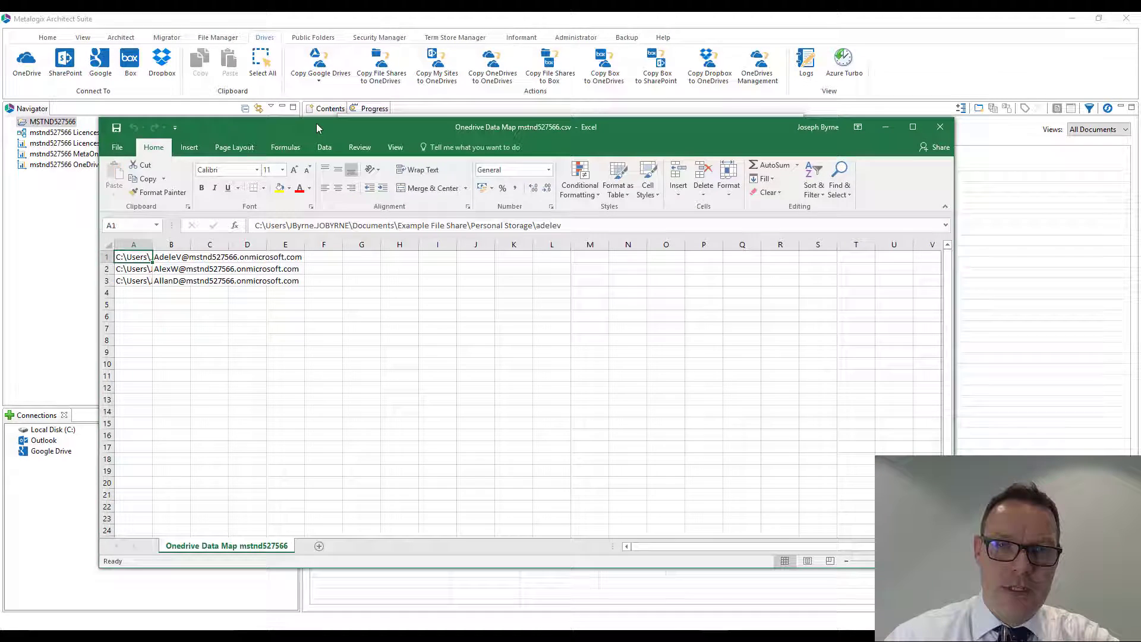
{"action": "double_click", "coordinate": [316, 125]}
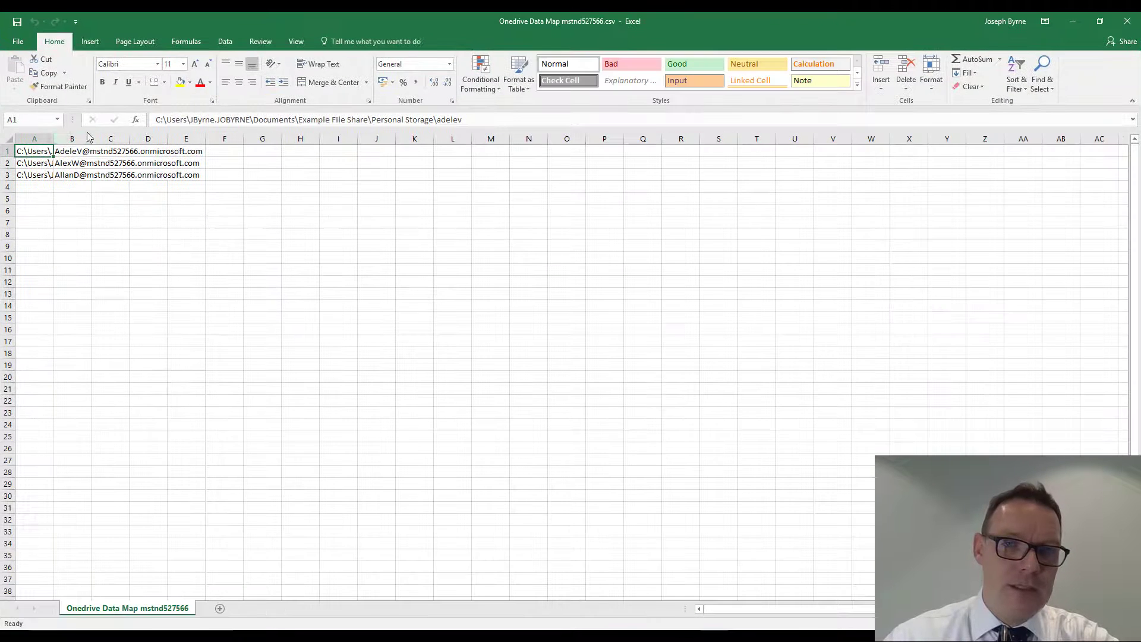
{"action": "left_click_drag", "start_coordinate": [56, 140], "coordinate": [381, 140]}
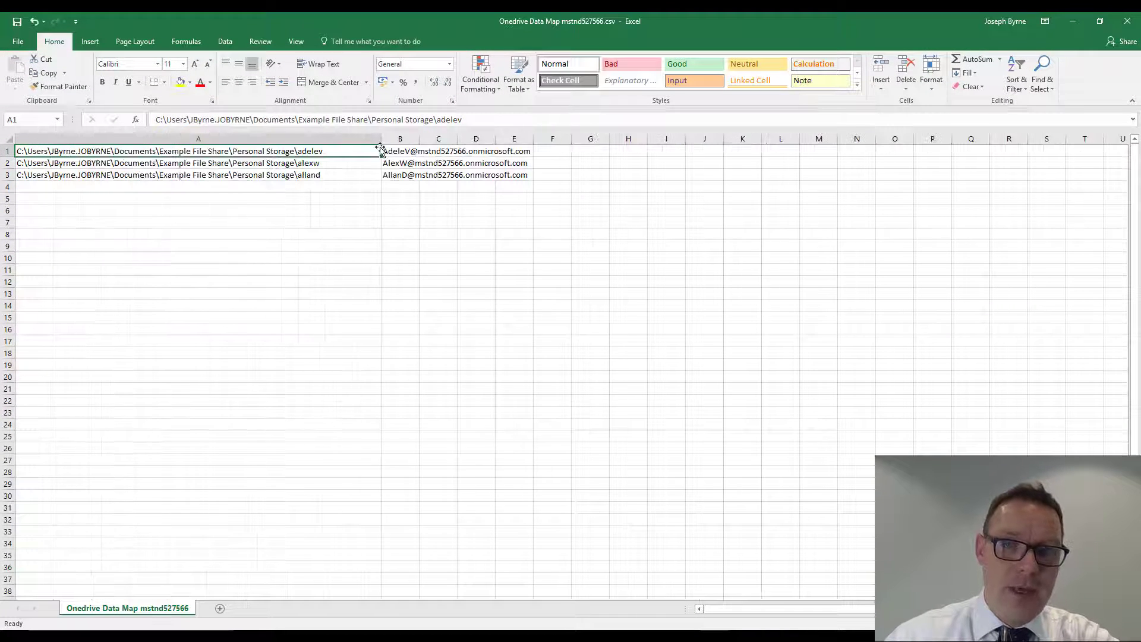
{"action": "left_click", "coordinate": [220, 164]}
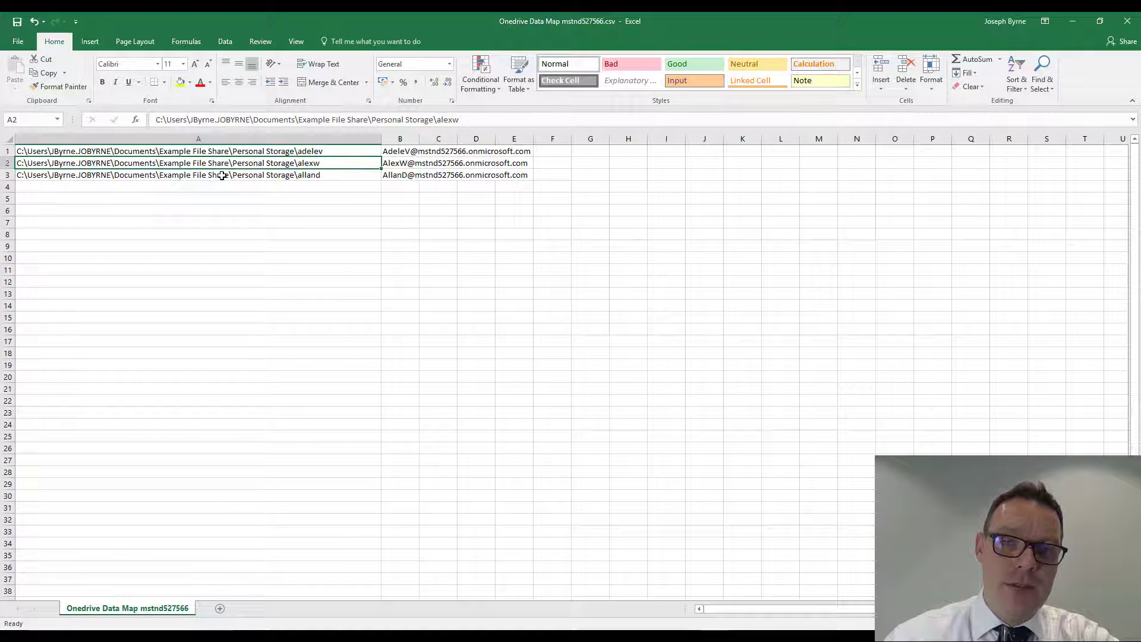
{"action": "left_click", "coordinate": [219, 176]}
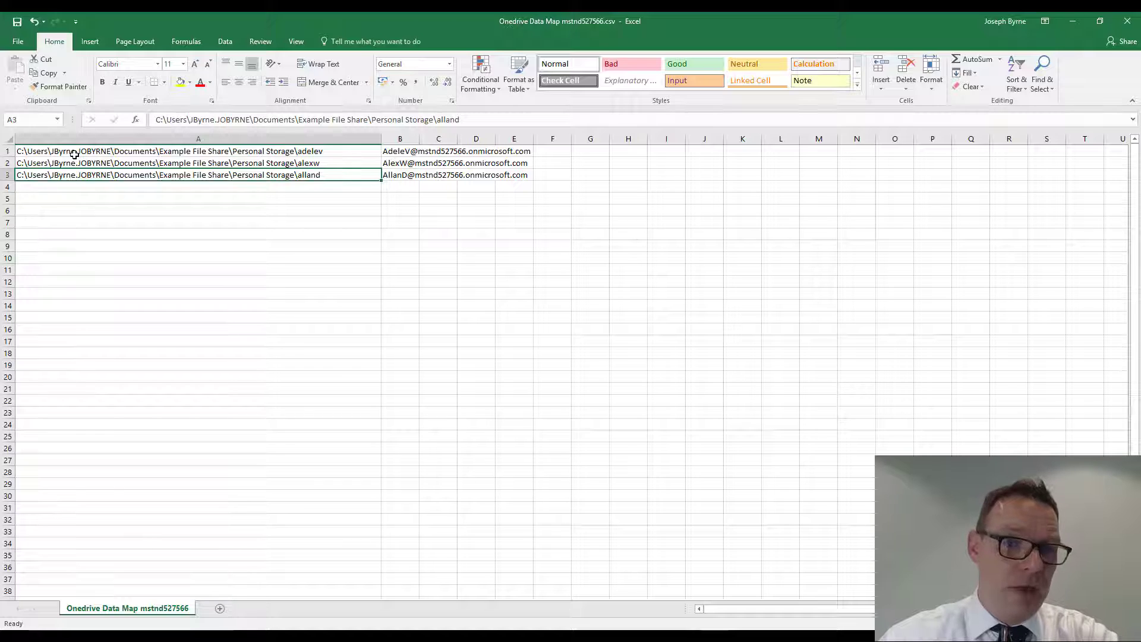
- Widen column B, review the user email mapped to each path, and minimize Excel
{"action": "left_click_drag", "start_coordinate": [419, 139], "coordinate": [580, 145]}
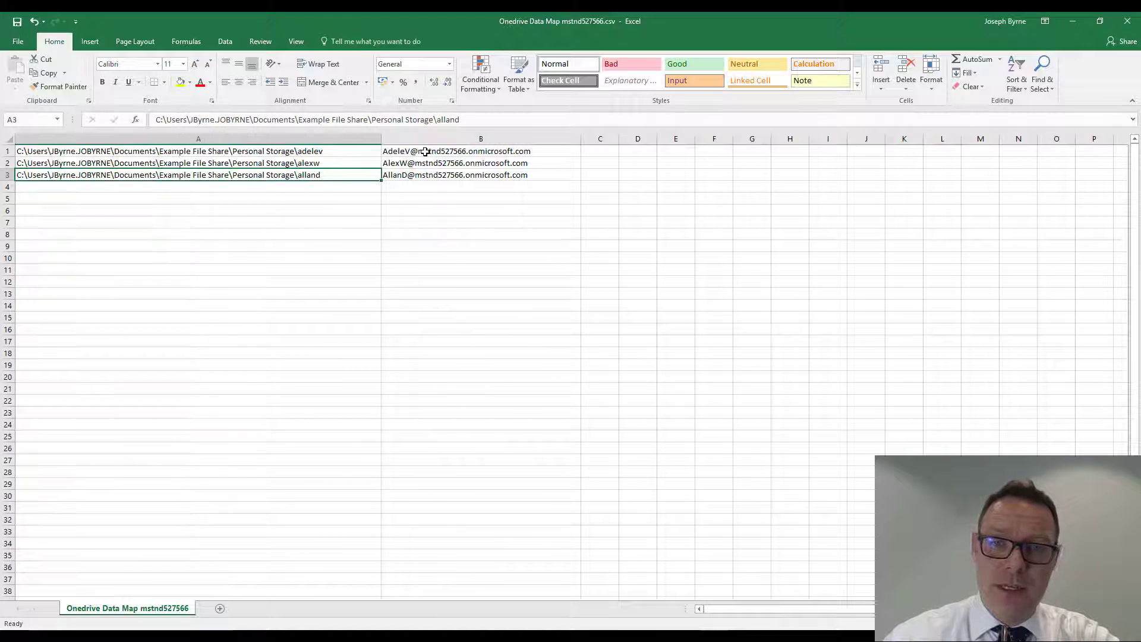
{"action": "left_click", "coordinate": [428, 153]}
{"action": "left_click", "coordinate": [428, 163]}
{"action": "left_click", "coordinate": [428, 175]}
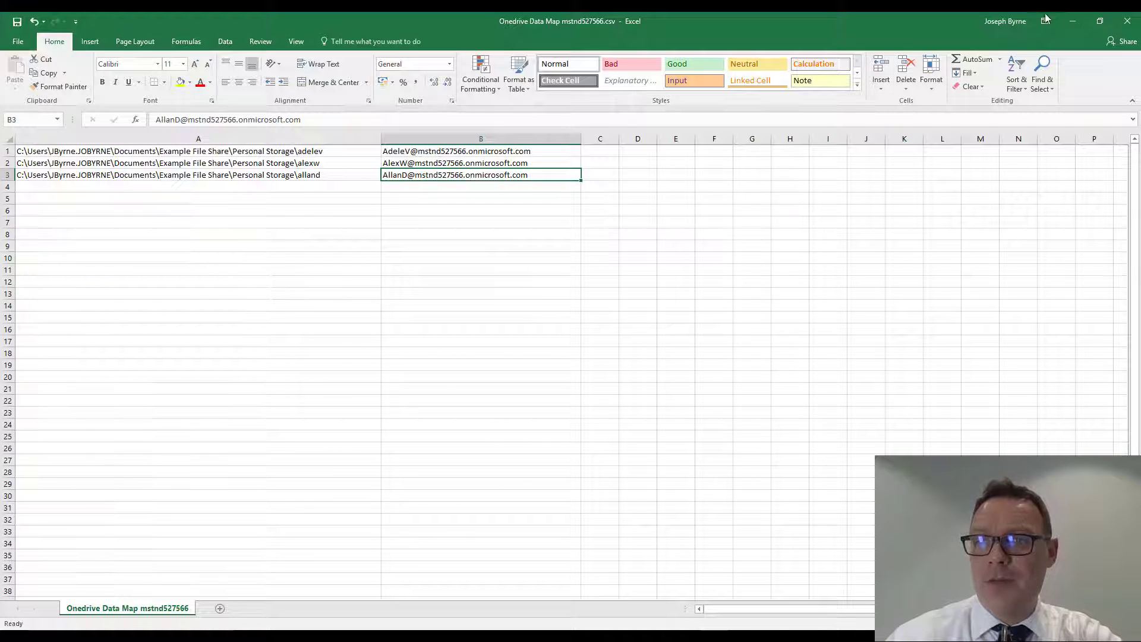
{"action": "left_click", "coordinate": [1069, 22]}
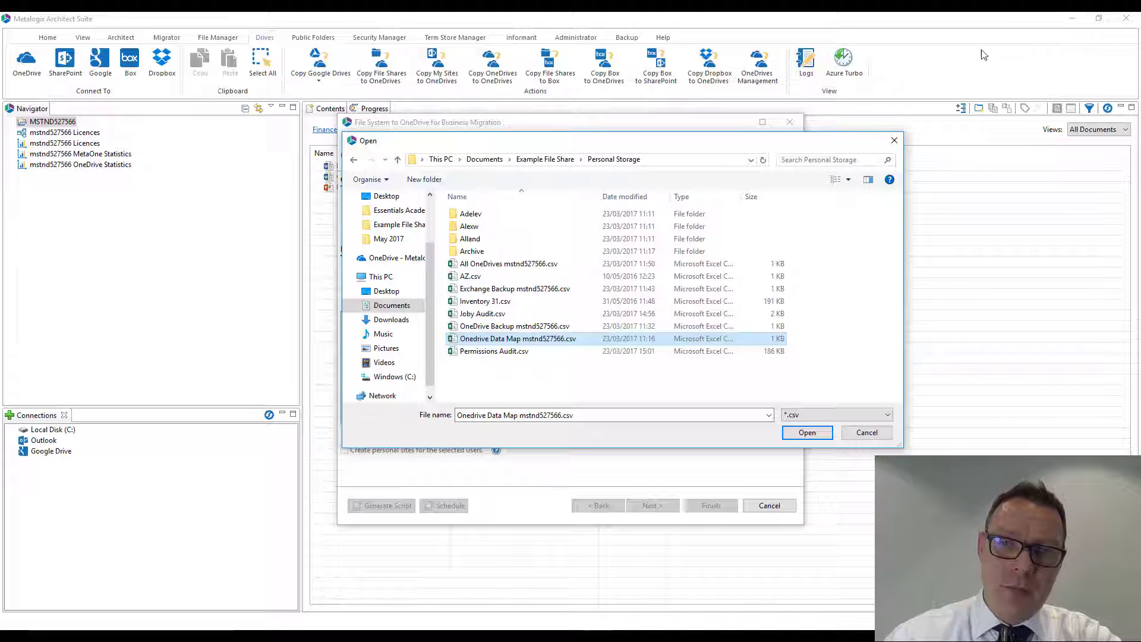
- Load Onedrive Data Map mstnd527566.csv as the user mapping and maximize the migration wizard
{"action": "double_click", "coordinate": [518, 339]}
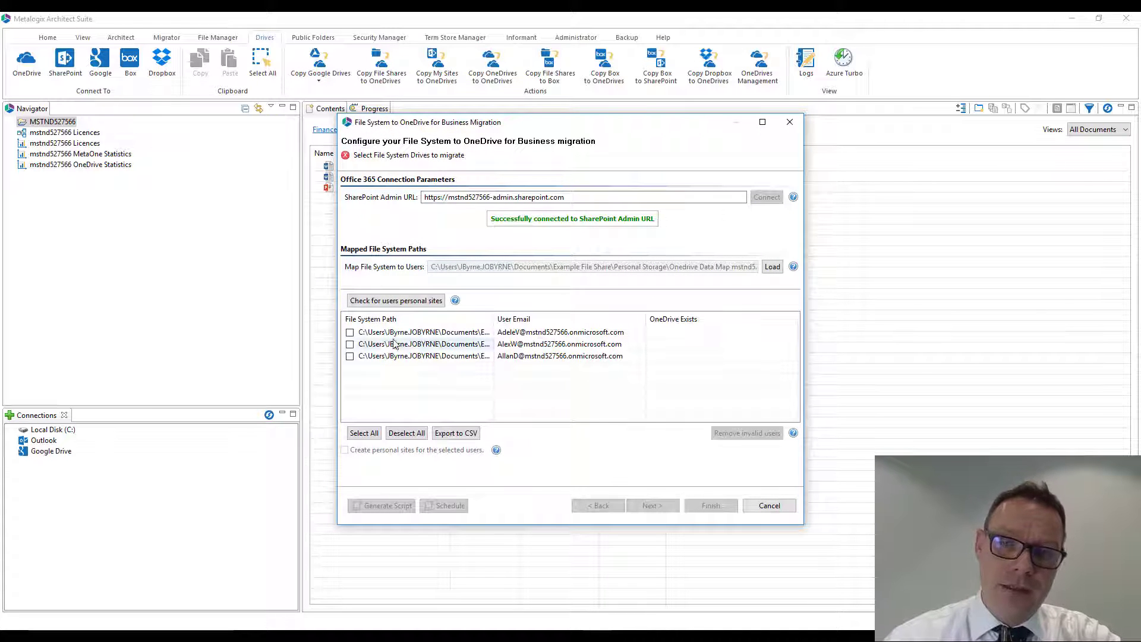
{"action": "left_click", "coordinate": [762, 122]}
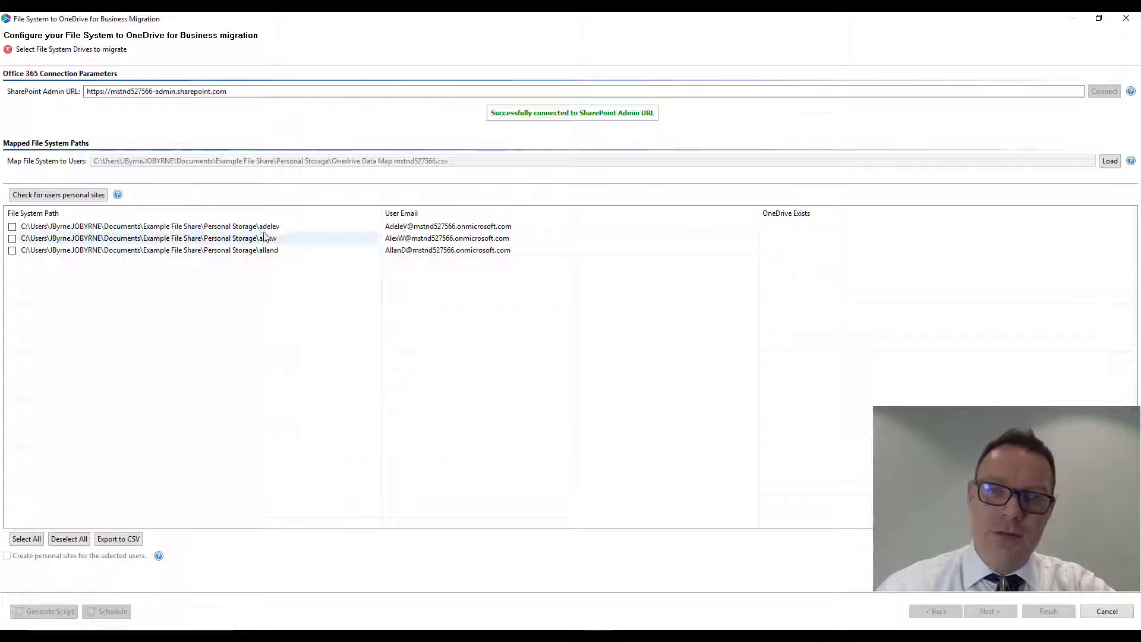
- Select all mapped file system paths, check their users for personal sites, and continue to the migration summary
{"action": "left_click", "coordinate": [27, 542]}
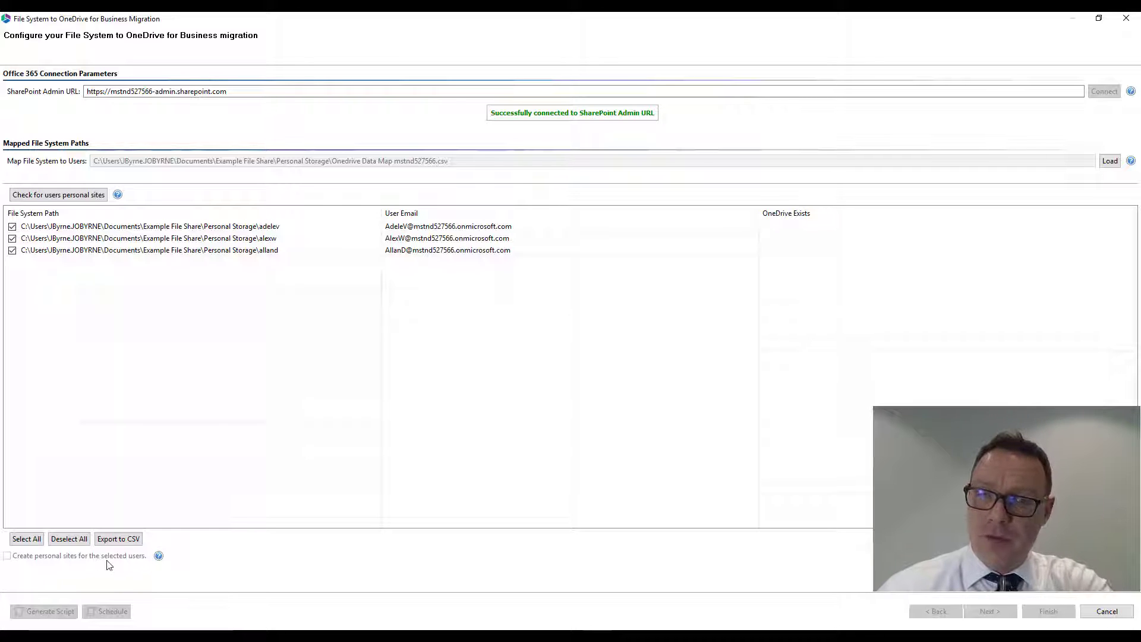
{"action": "left_click", "coordinate": [78, 196]}
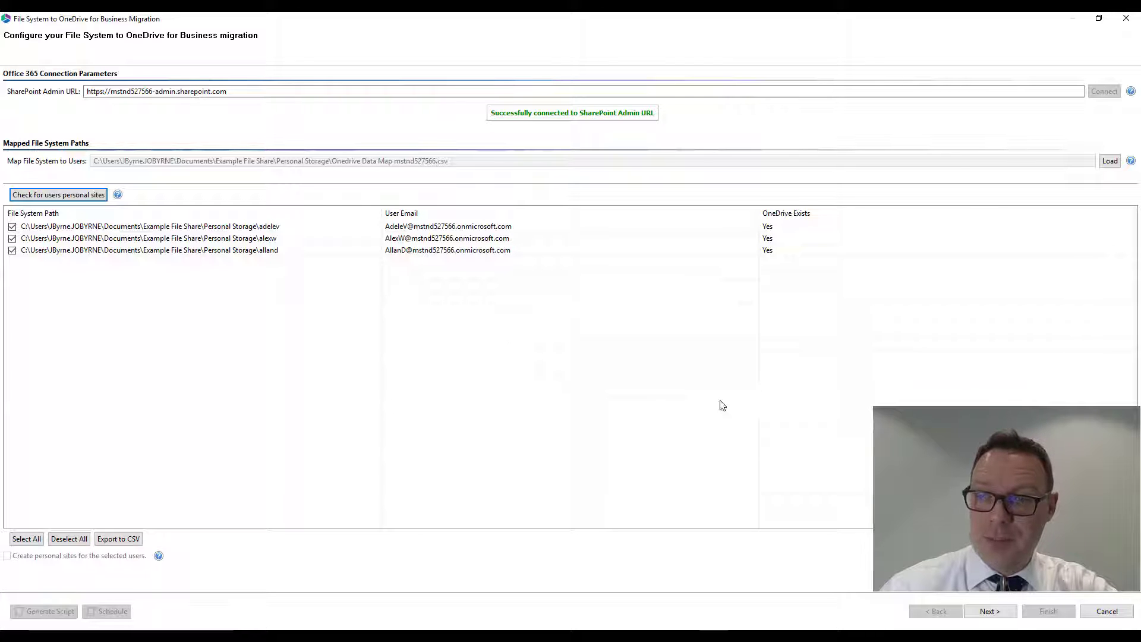
{"action": "left_click", "coordinate": [991, 612]}
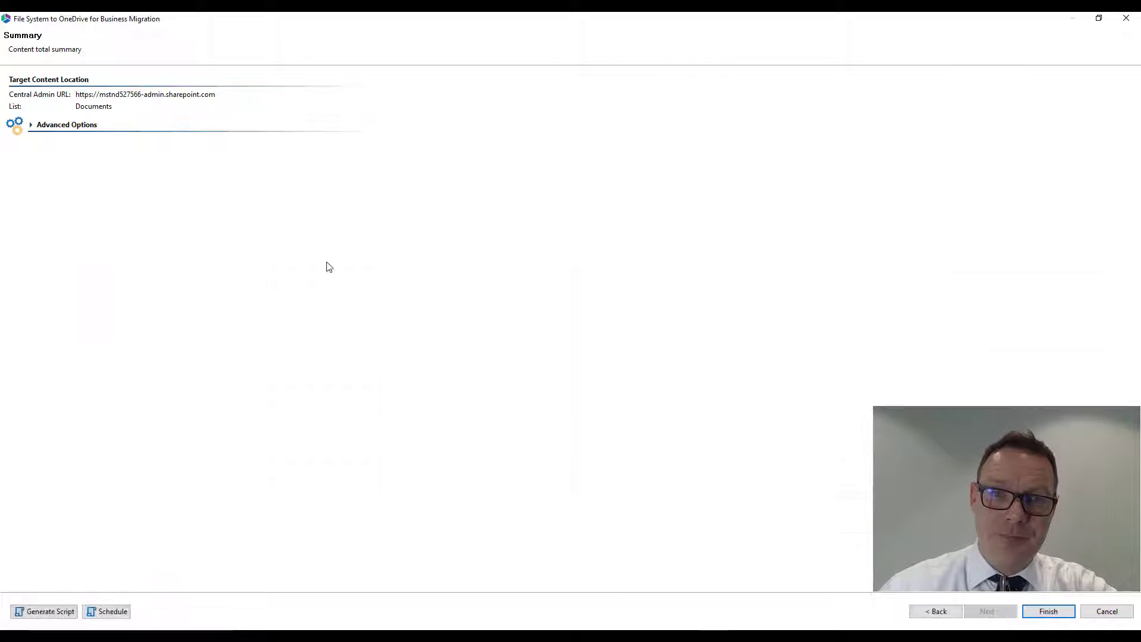
- Expand the advanced options and enable incremental copy with the period set to the last 0 days, consulting its help
{"action": "left_click", "coordinate": [42, 125]}
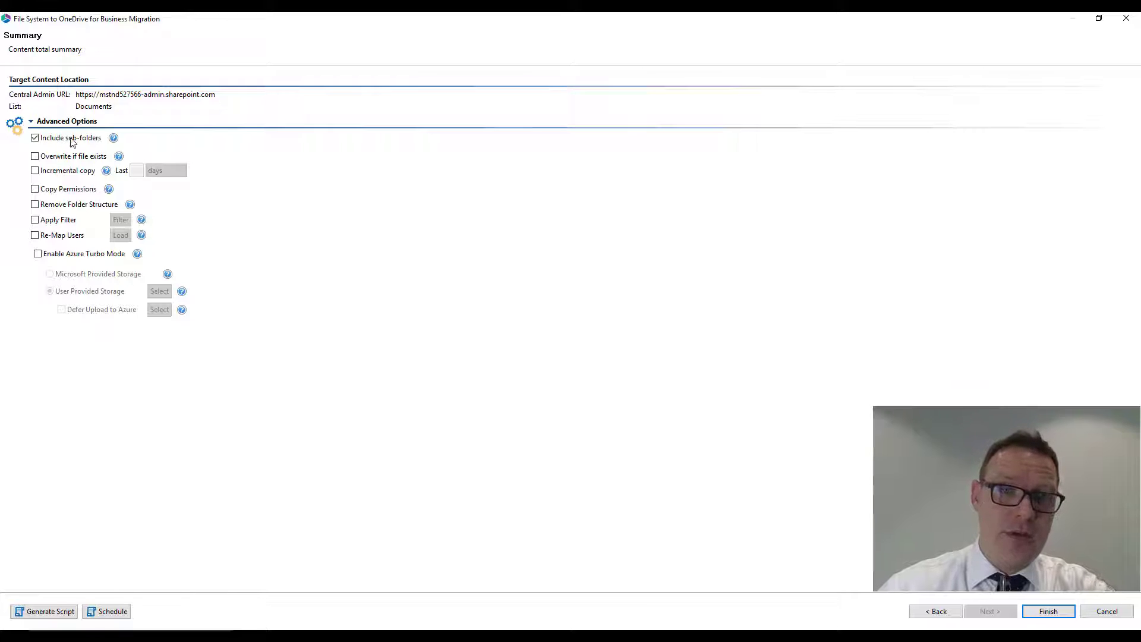
{"action": "left_click", "coordinate": [60, 157]}
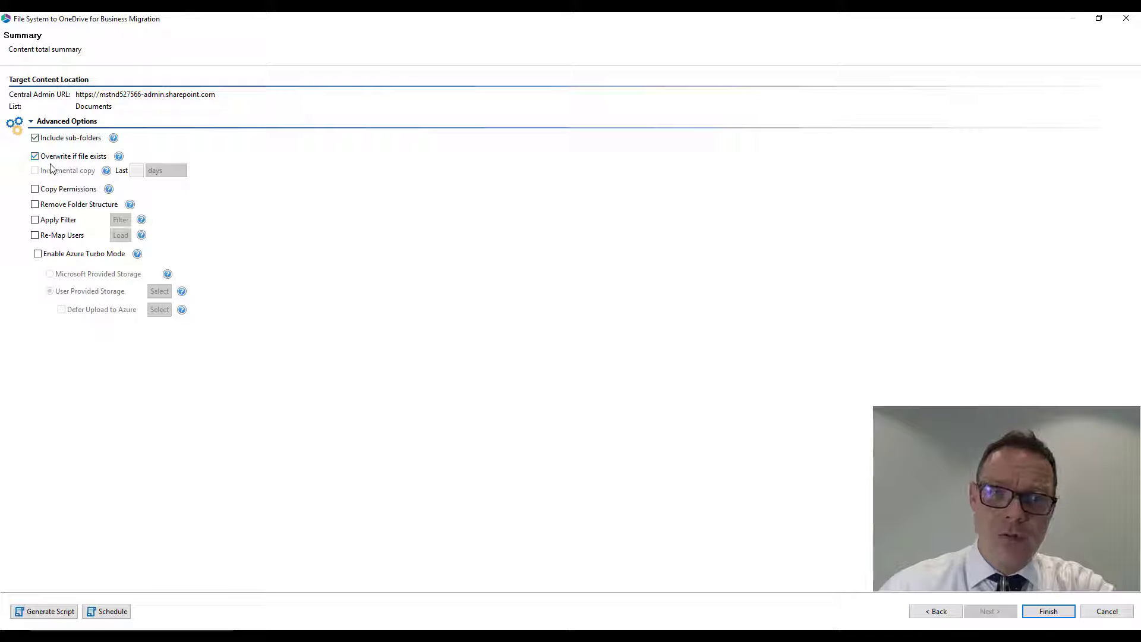
{"action": "left_click", "coordinate": [57, 158]}
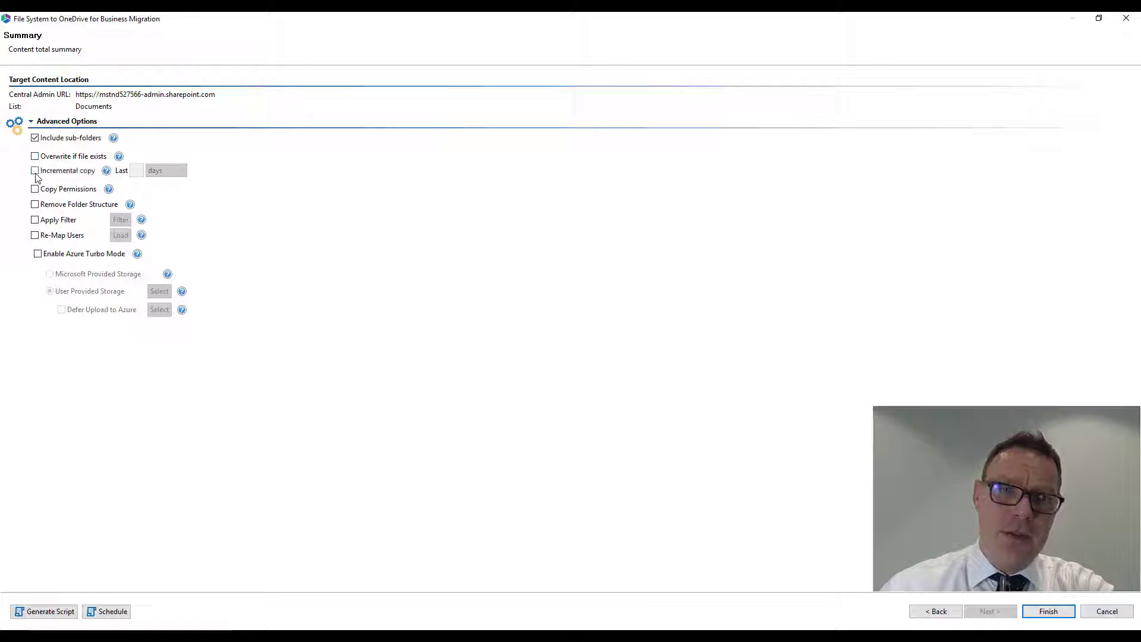
{"action": "left_click", "coordinate": [35, 171]}
{"action": "left_click", "coordinate": [136, 170]}
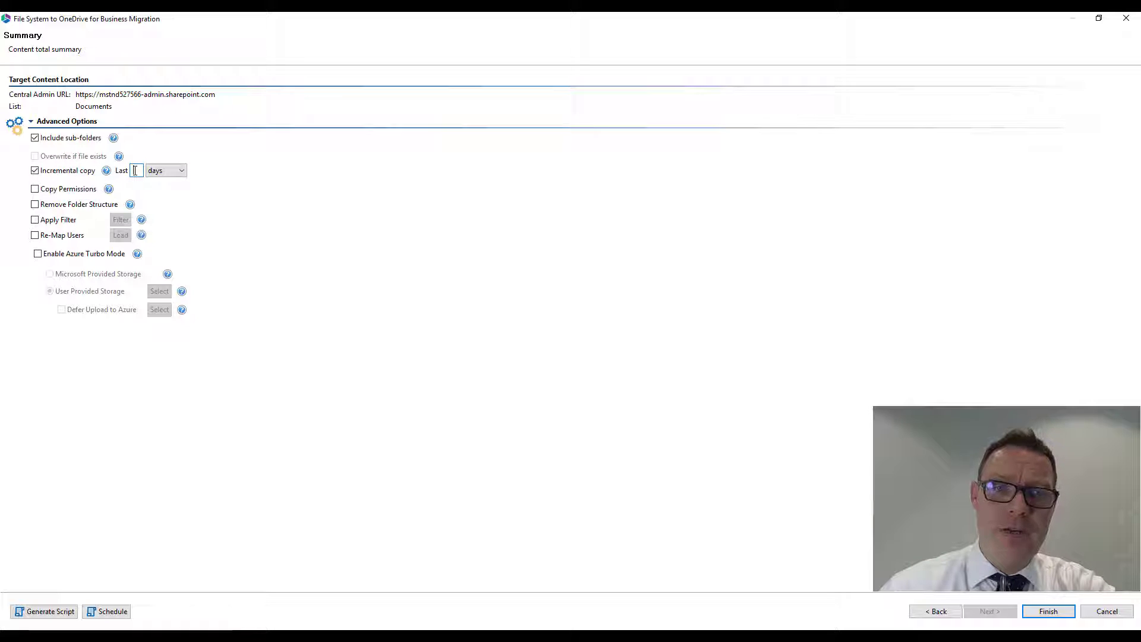
{"action": "left_click", "coordinate": [106, 171]}
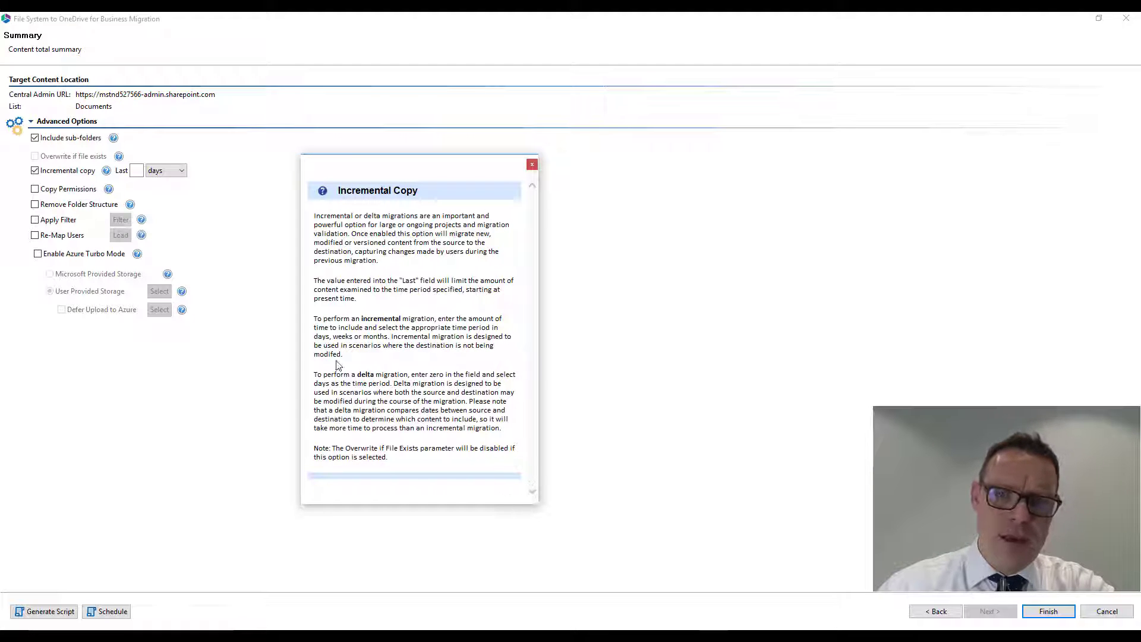
{"action": "left_click", "coordinate": [137, 171]}
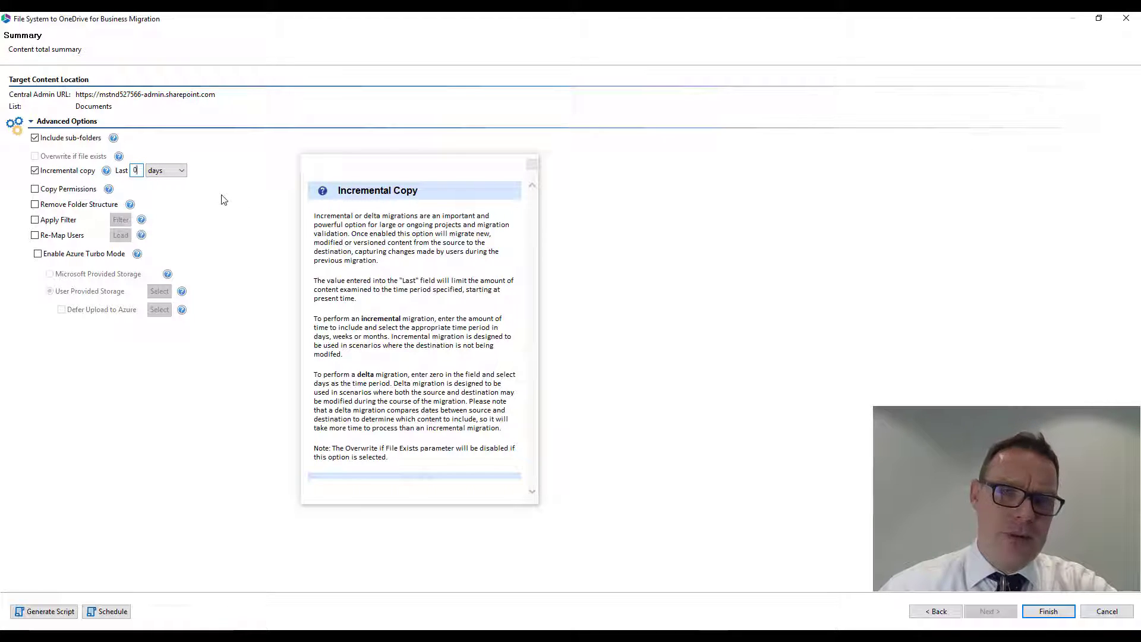
- Turn off incremental copy and close its help
{"action": "left_click", "coordinate": [106, 172]}
{"action": "left_click", "coordinate": [35, 170]}
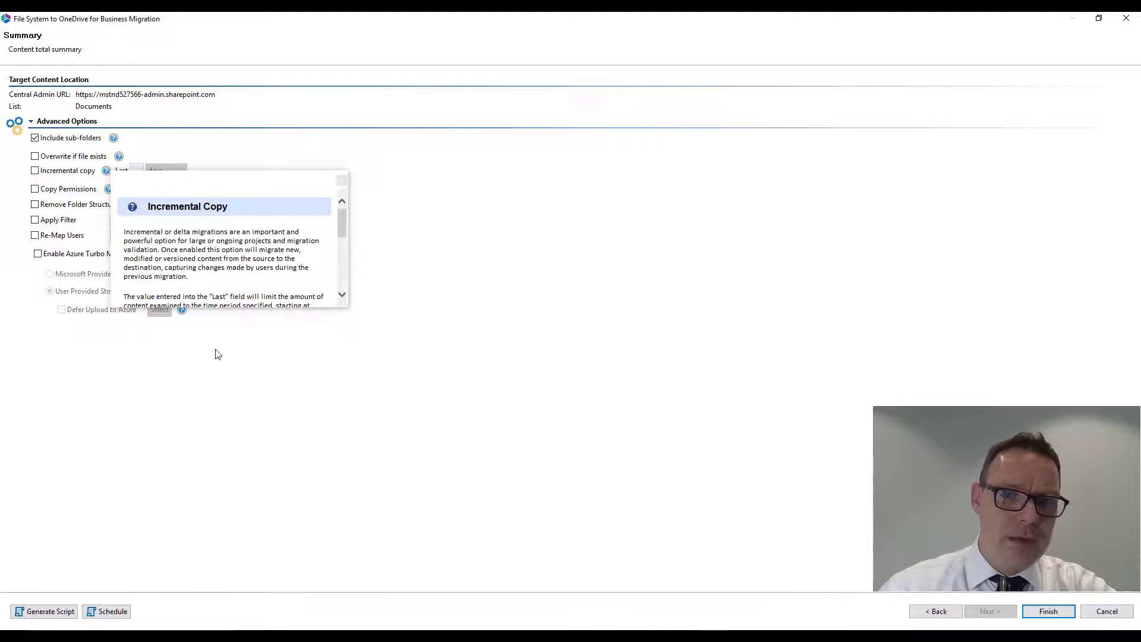
{"action": "left_click_drag", "start_coordinate": [237, 180], "coordinate": [573, 304]}
{"action": "left_click", "coordinate": [678, 304]}
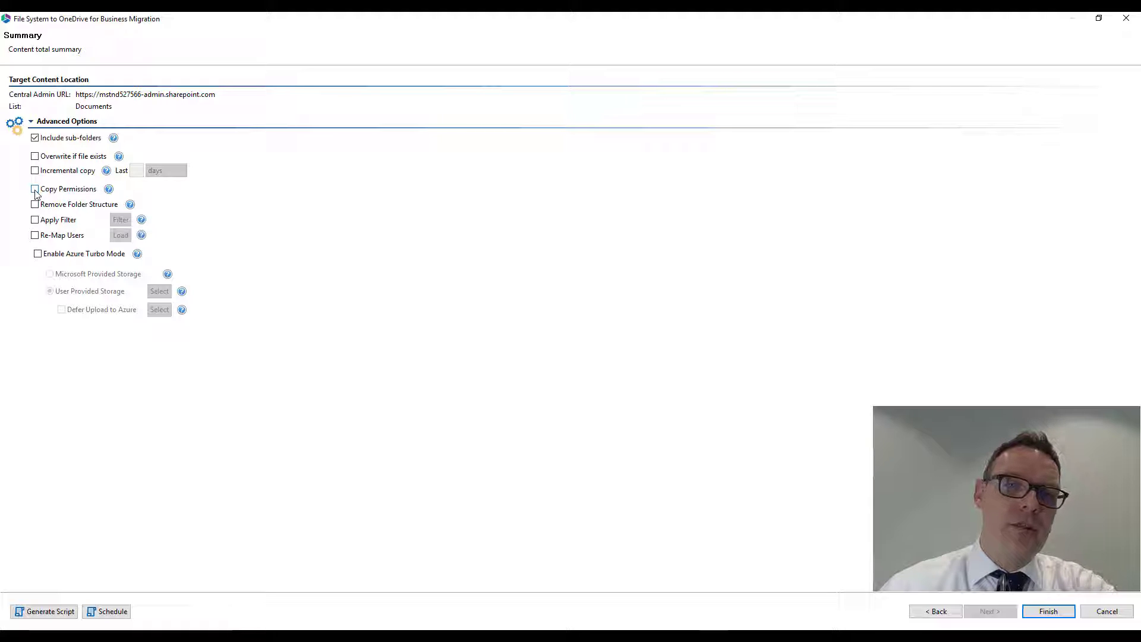
- Read the help for the Copy Permissions option and close it
{"action": "left_click", "coordinate": [108, 188]}
{"action": "left_click_drag", "start_coordinate": [234, 205], "coordinate": [363, 205]}
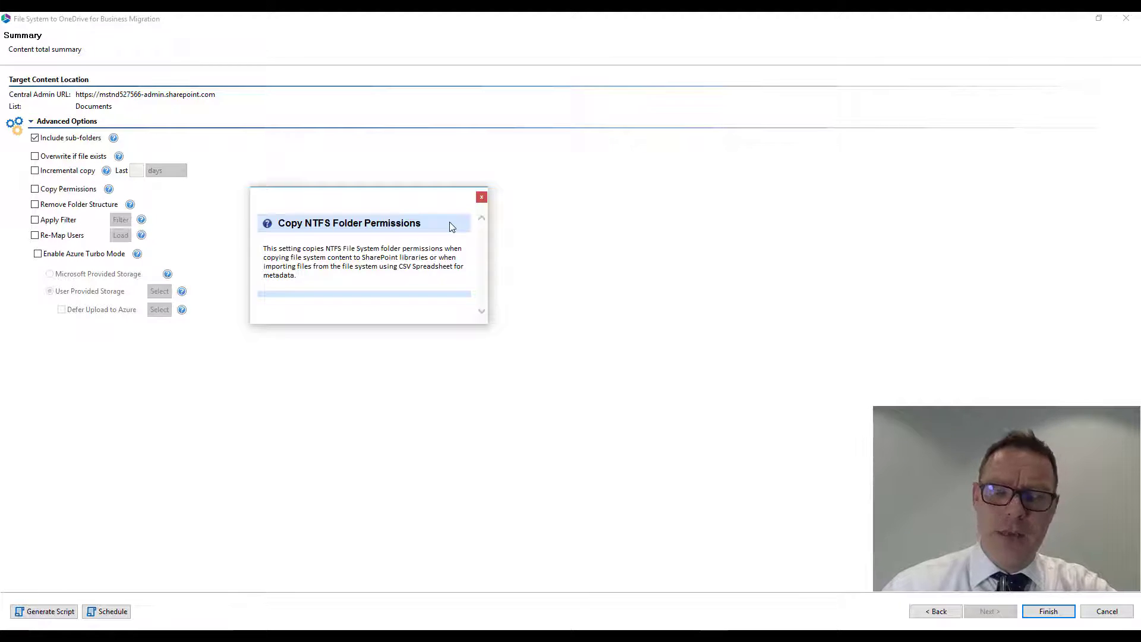
{"action": "left_click", "coordinate": [482, 197]}
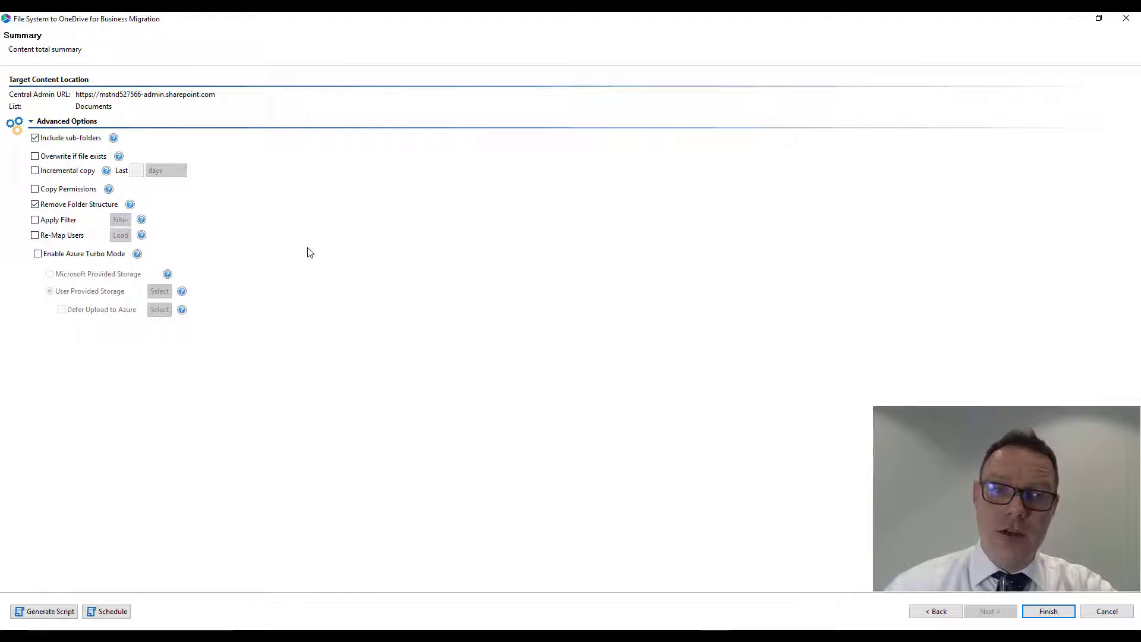
- Clear Remove Folder Structure, try Apply Filter to inspect its criteria and the Modified operators, and turn the filter off again
{"action": "left_click", "coordinate": [53, 206]}
{"action": "left_click", "coordinate": [38, 220]}
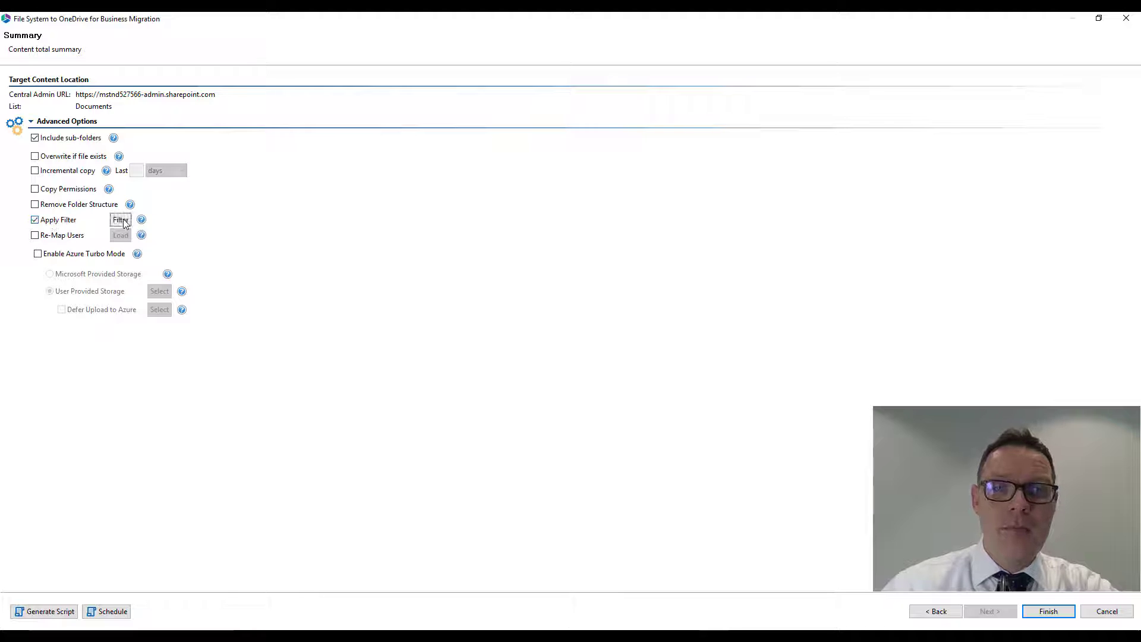
{"action": "left_click", "coordinate": [122, 221]}
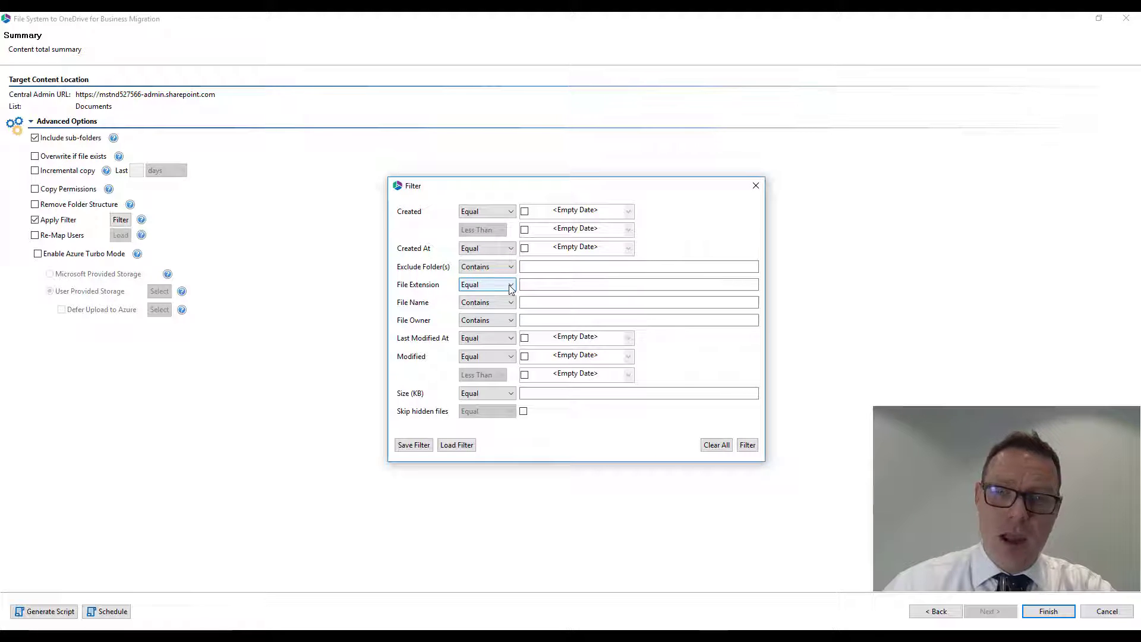
{"action": "left_click", "coordinate": [494, 357]}
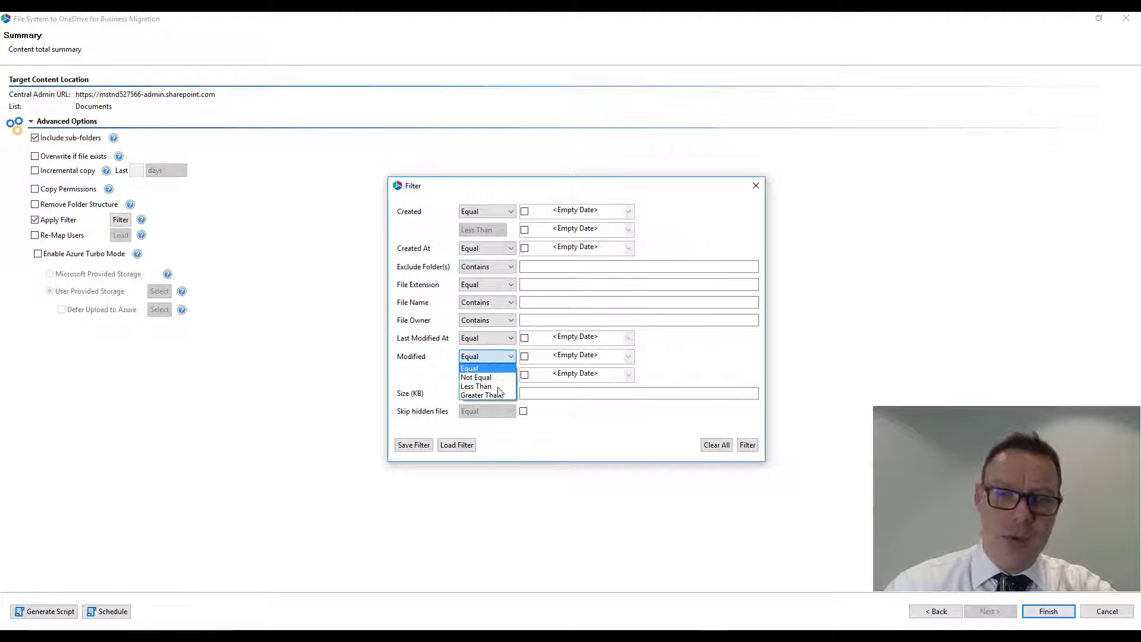
{"action": "left_click", "coordinate": [584, 405]}
{"action": "left_click", "coordinate": [754, 186]}
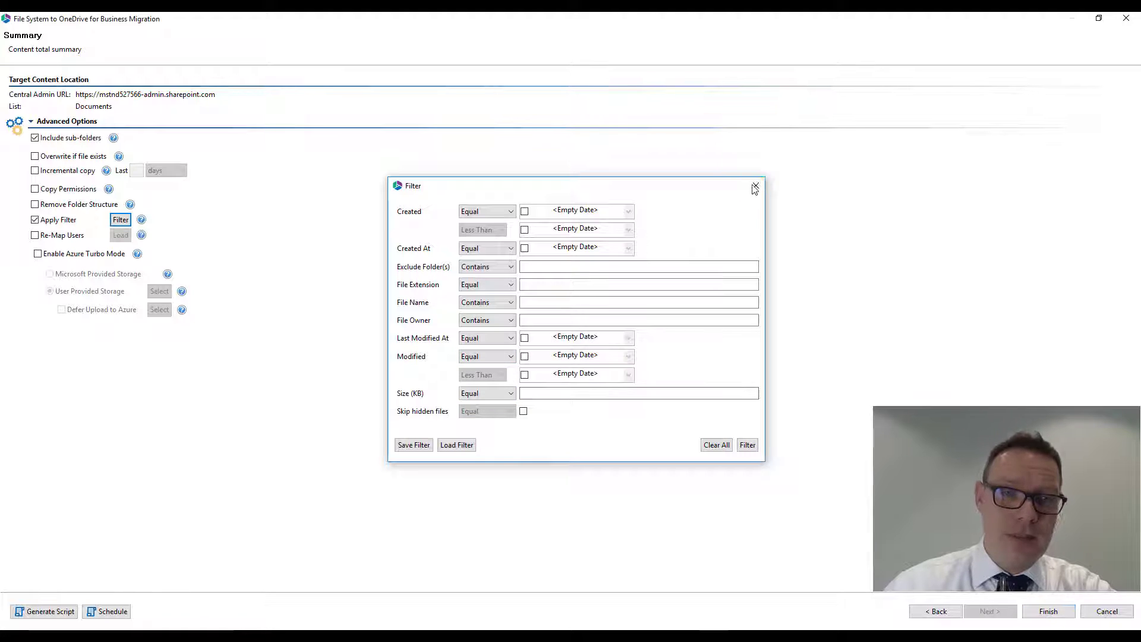
{"action": "left_click", "coordinate": [34, 220]}
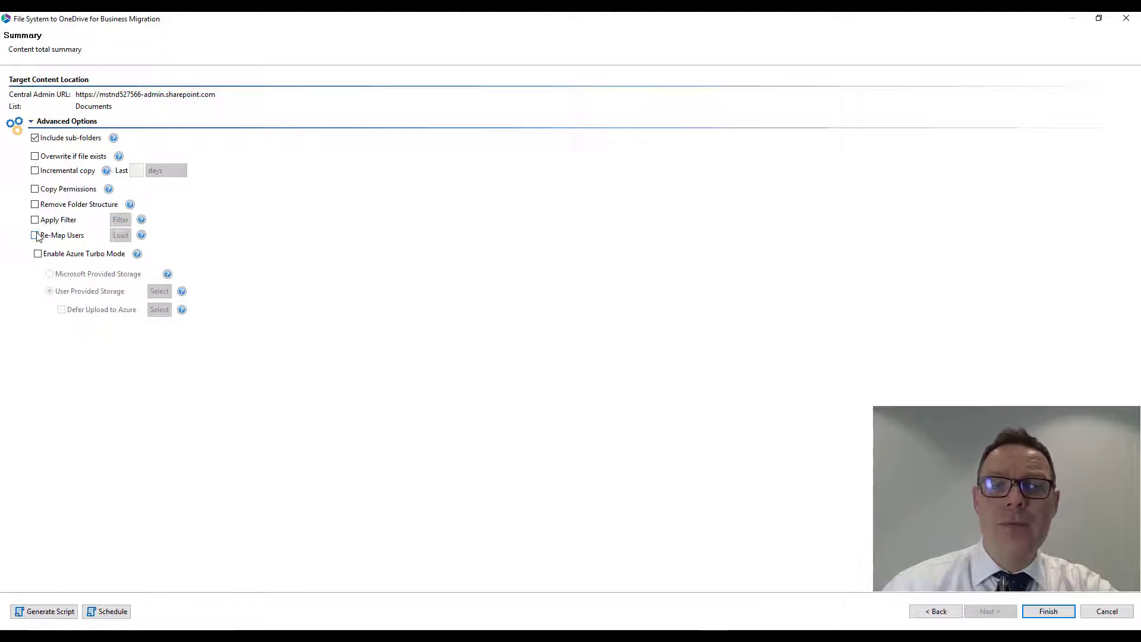
- Enable Re-Map Users and, while choosing its mapping file, open User Map.csv from the Example File Share folder in Excel
{"action": "left_click", "coordinate": [35, 236]}
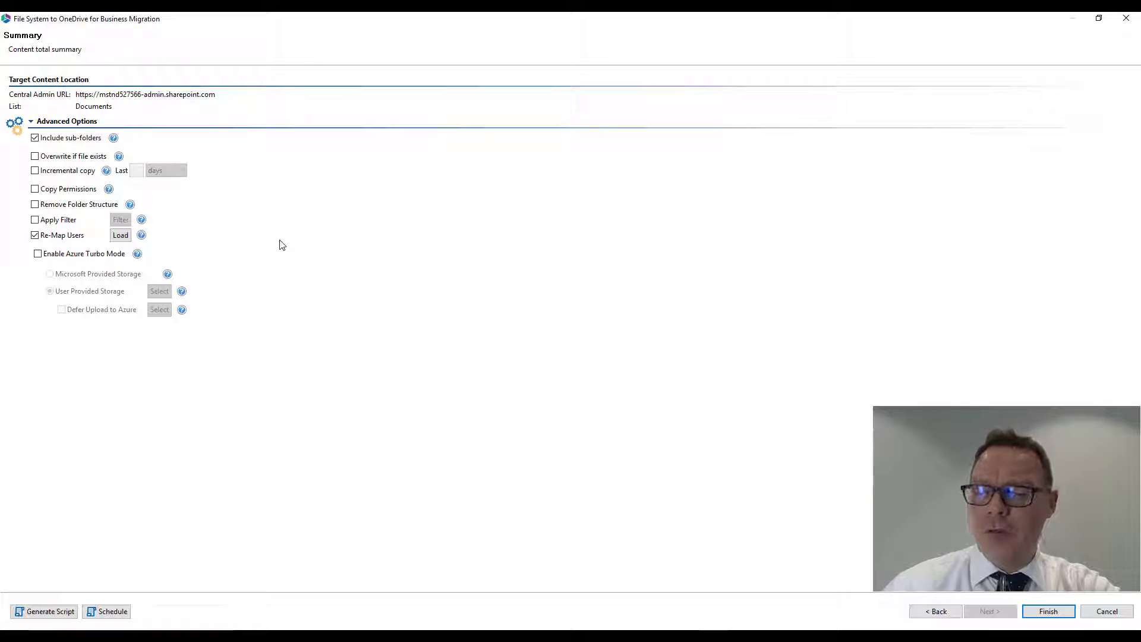
{"action": "left_click", "coordinate": [121, 236]}
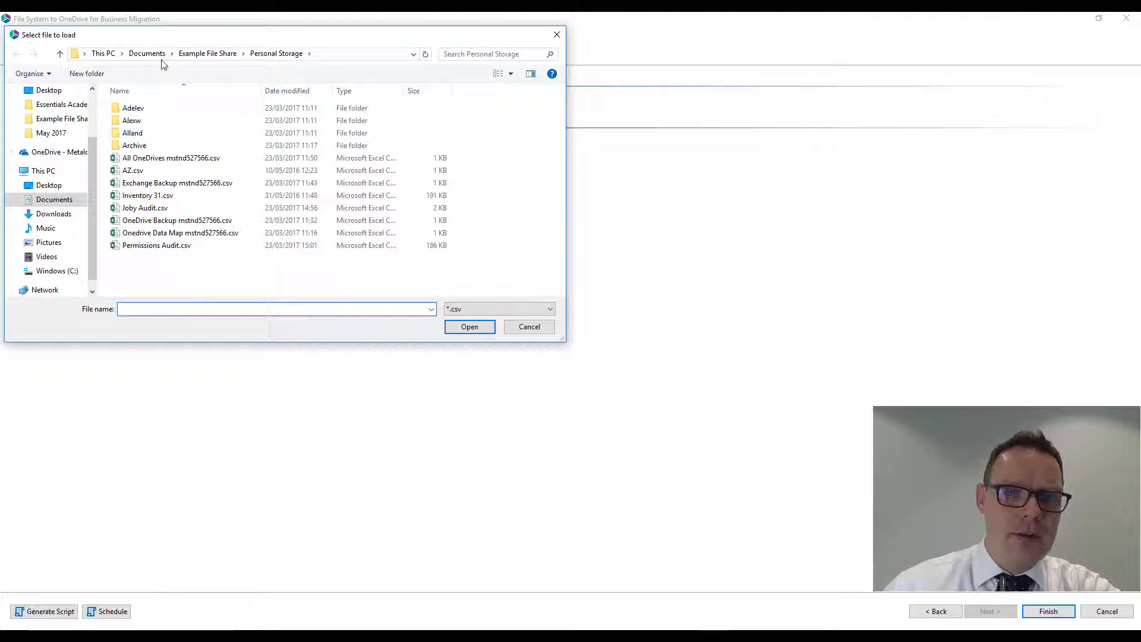
{"action": "left_click", "coordinate": [212, 55]}
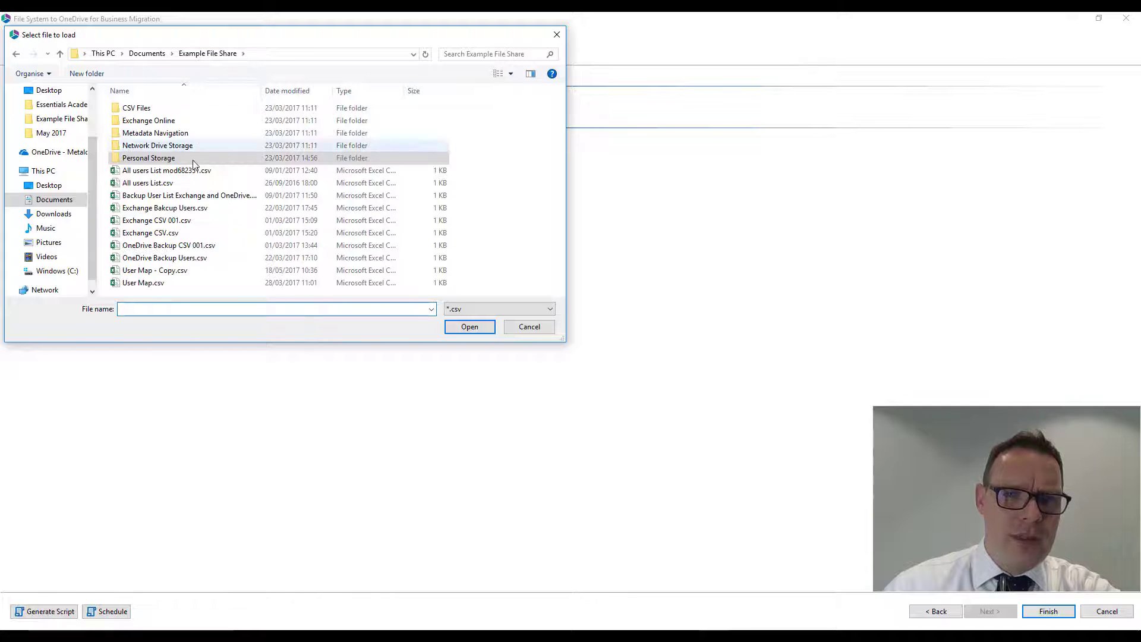
{"action": "left_click", "coordinate": [143, 287]}
{"action": "right_click", "coordinate": [142, 287]}
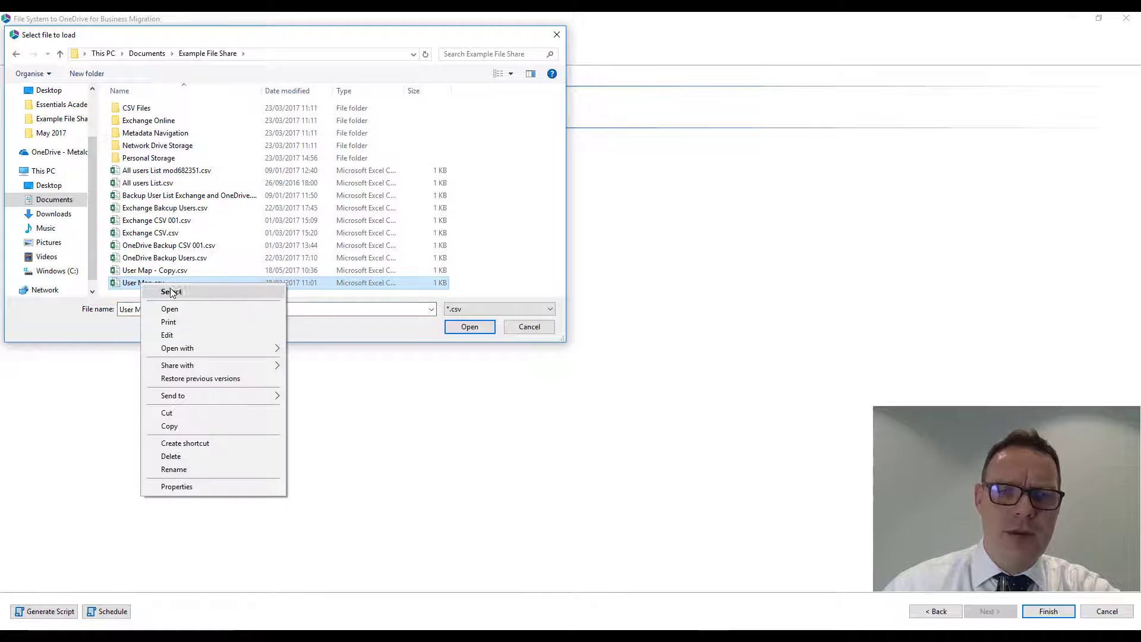
{"action": "left_click", "coordinate": [214, 308]}
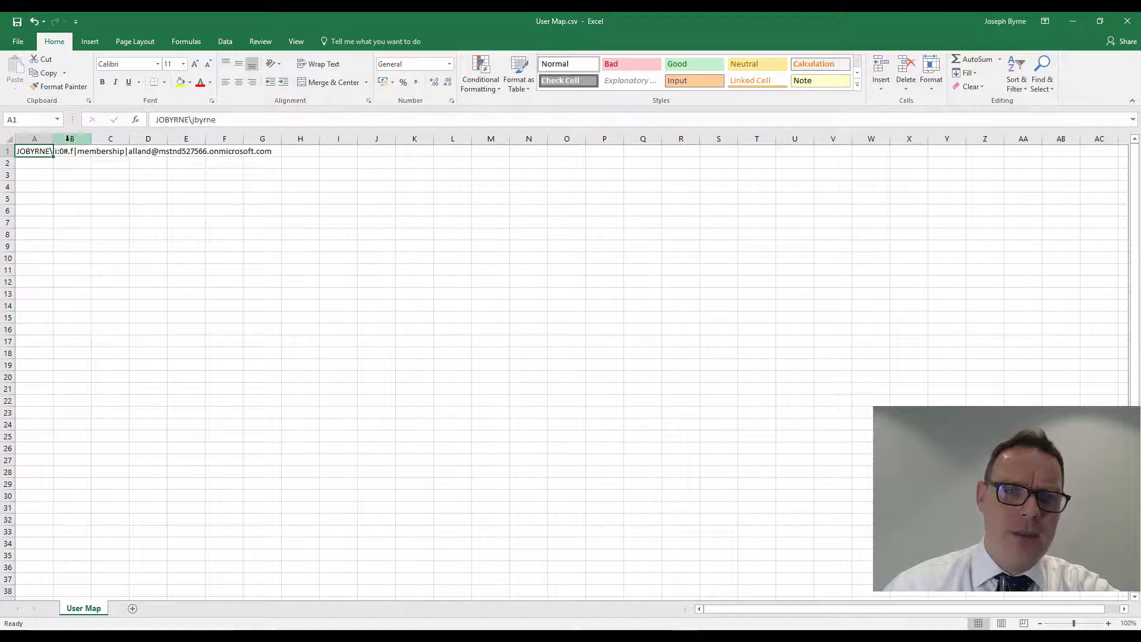
- Widen columns A and B and examine the source account and the membership-prefixed target account in row 1
{"action": "left_click_drag", "start_coordinate": [53, 141], "coordinate": [486, 140]}
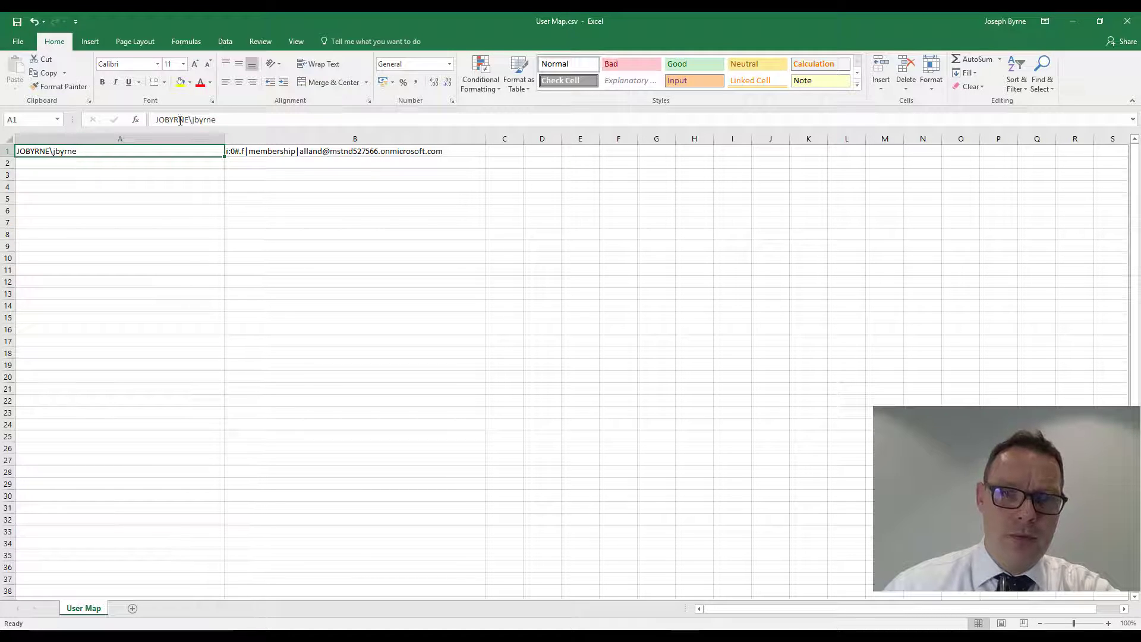
{"action": "left_click", "coordinate": [258, 153]}
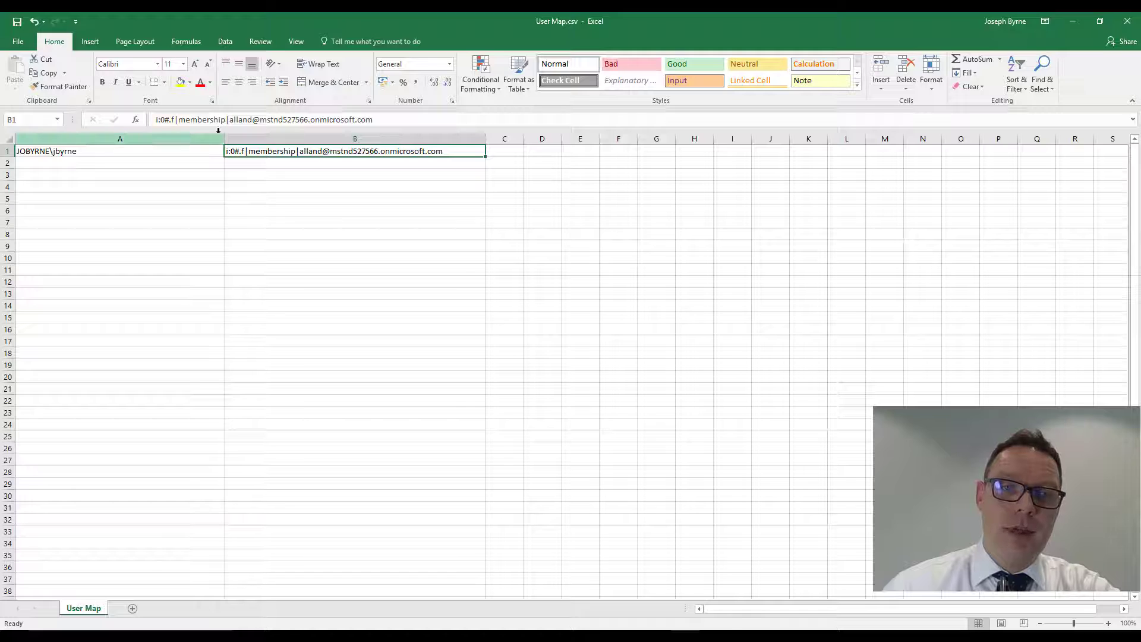
{"action": "left_click_drag", "start_coordinate": [229, 119], "coordinate": [150, 127]}
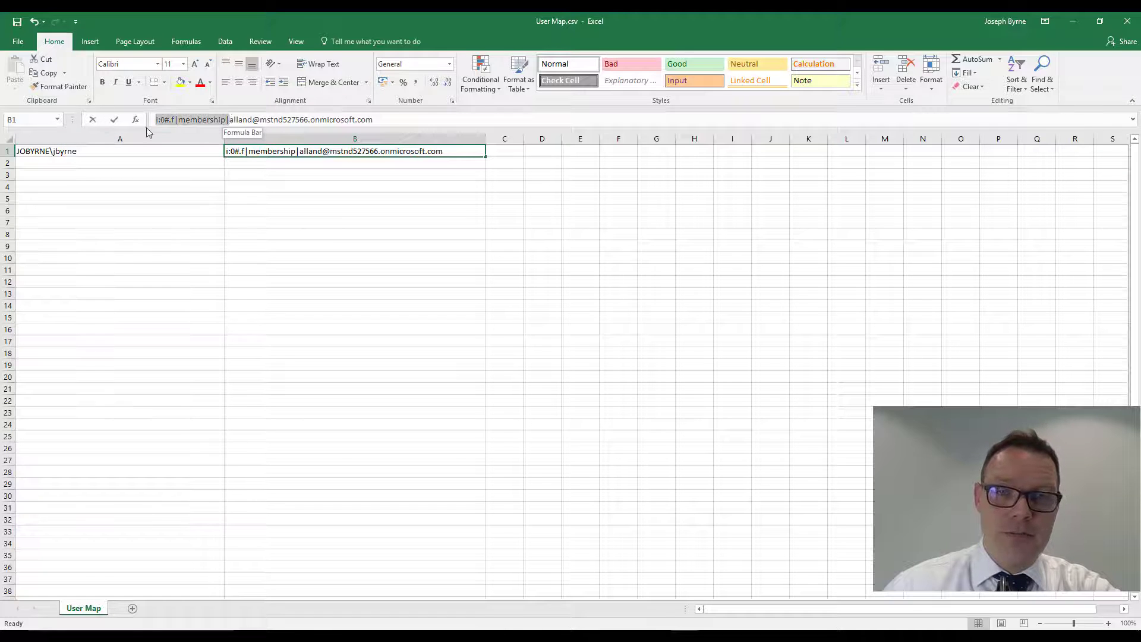
{"action": "left_click", "coordinate": [191, 120]}
{"action": "left_click", "coordinate": [228, 120]}
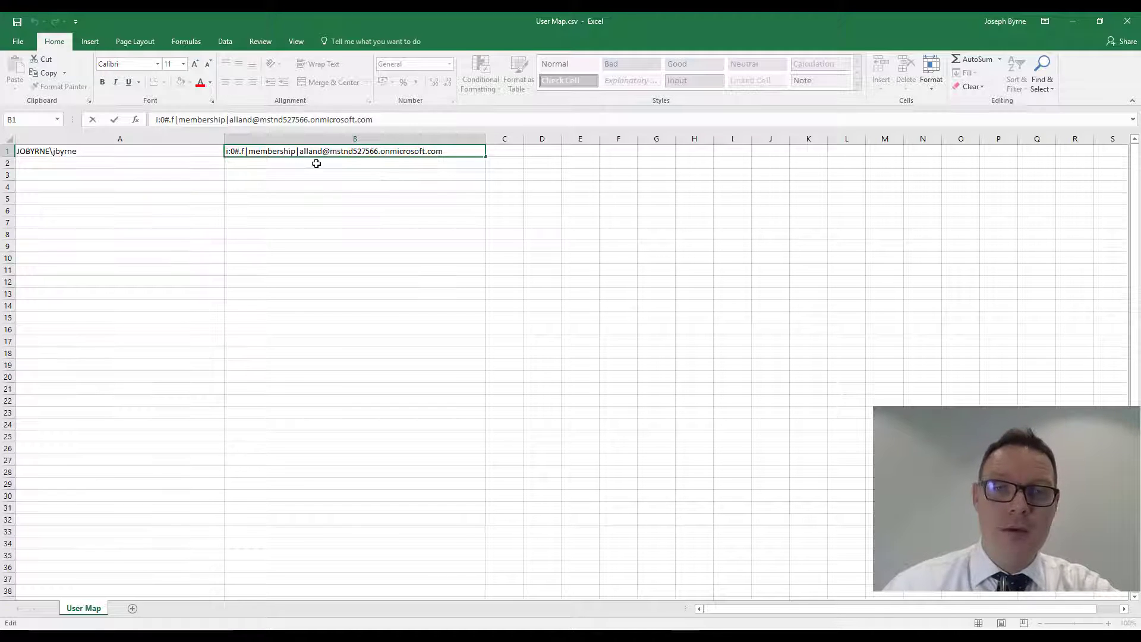
{"action": "left_click", "coordinate": [186, 150]}
{"action": "left_click", "coordinate": [280, 153]}
{"action": "left_click", "coordinate": [123, 153]}
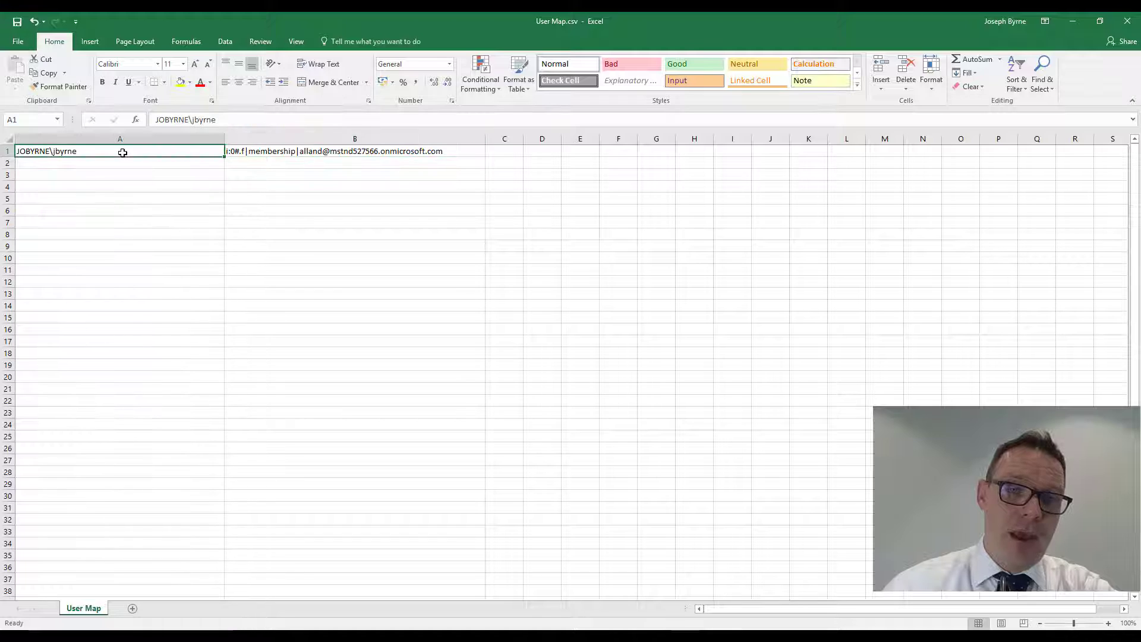
{"action": "left_click", "coordinate": [255, 153]}
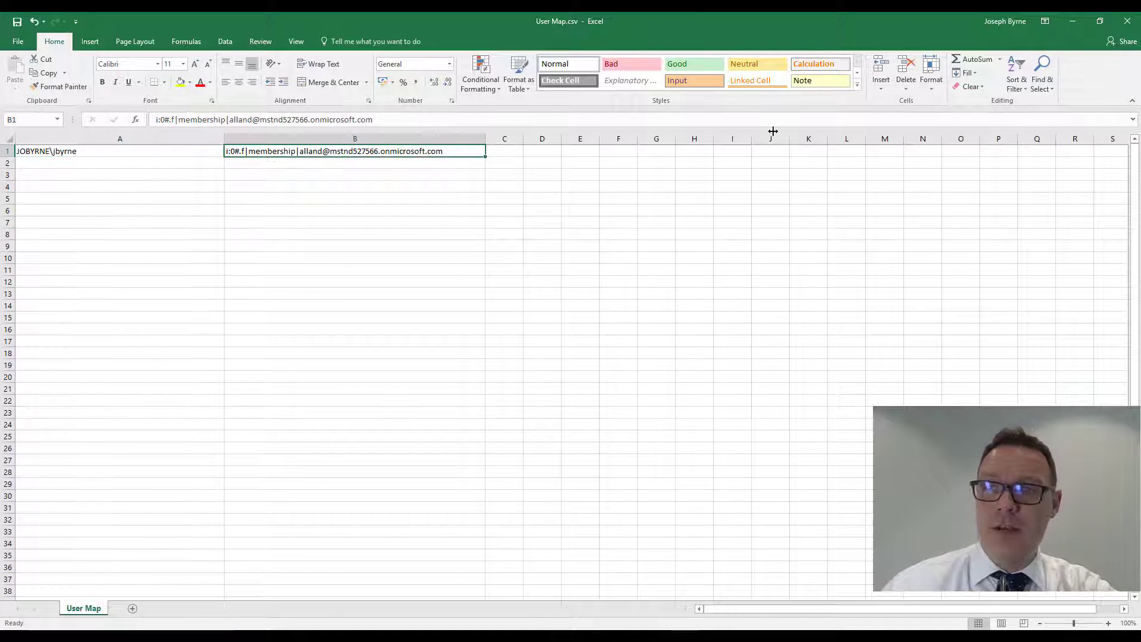
- Minimize Excel and load User Map.csv as the user re-mapping file
{"action": "left_click", "coordinate": [1073, 20]}
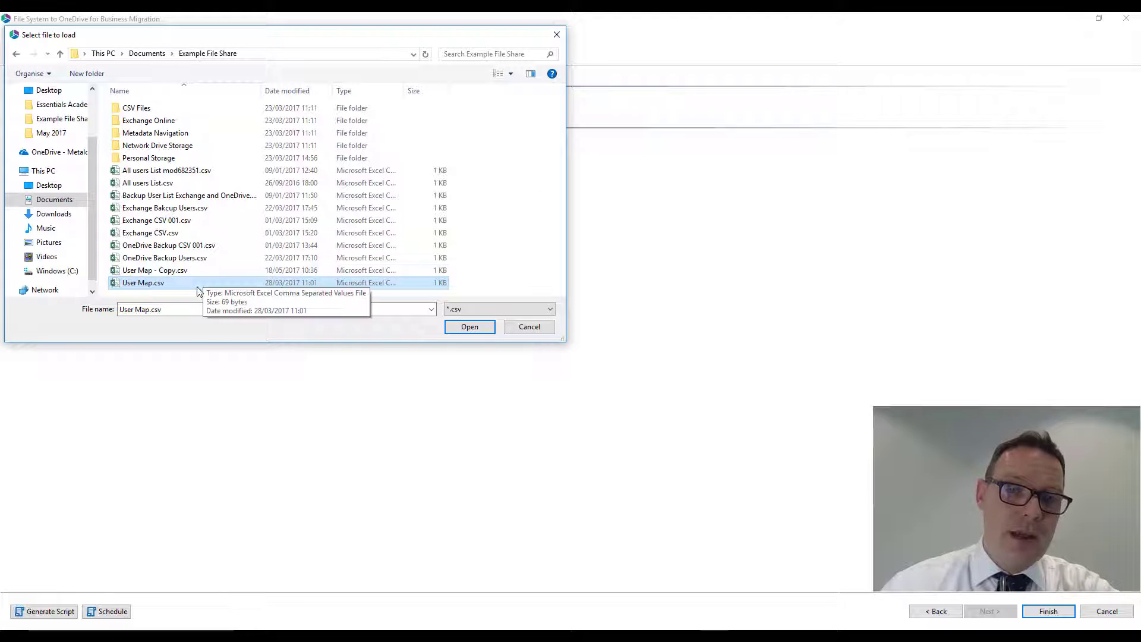
{"action": "double_click", "coordinate": [169, 284]}
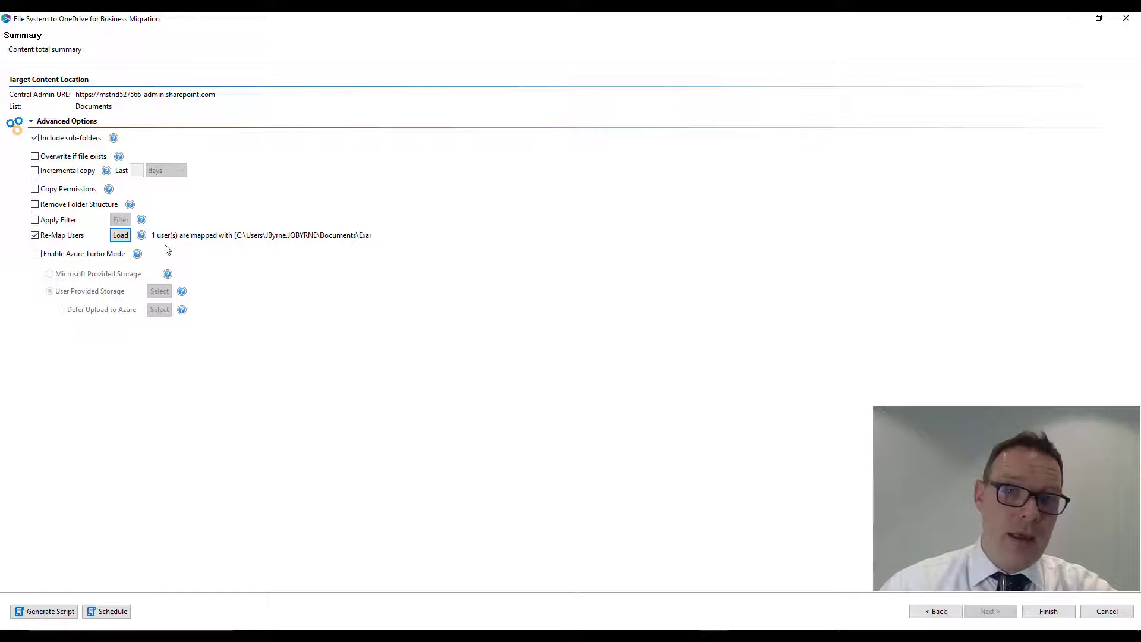
- Reopen User Map.csv in Excel for another check, minimize Excel, and load the same file as the user re-mapping again
{"action": "left_click", "coordinate": [120, 235]}
{"action": "left_click", "coordinate": [164, 283]}
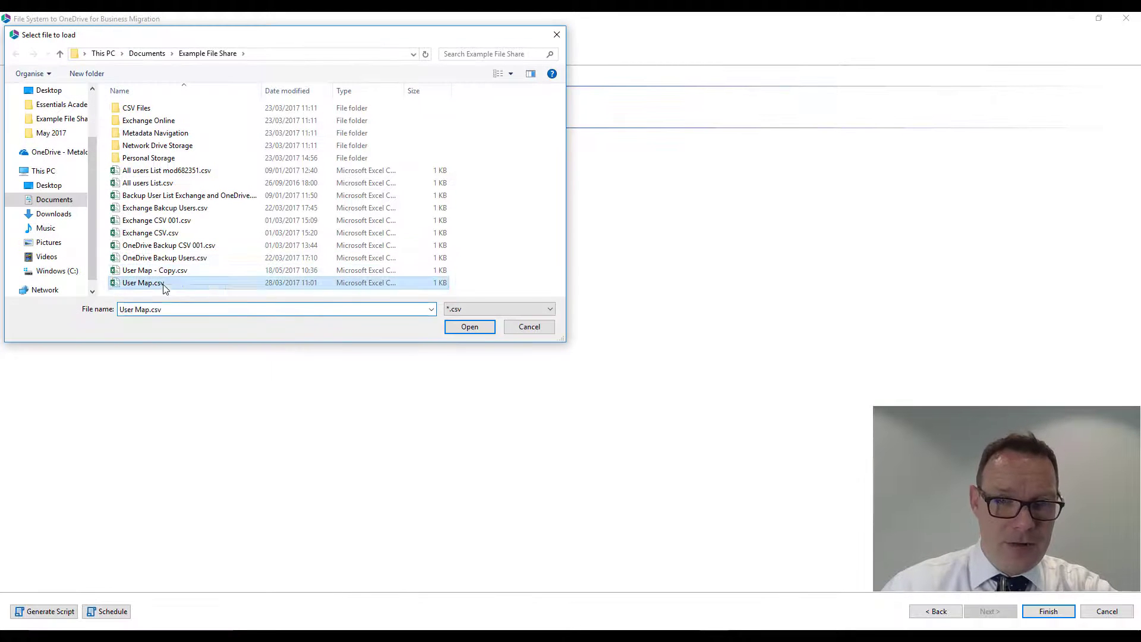
{"action": "right_click", "coordinate": [165, 285]}
{"action": "left_click", "coordinate": [197, 311]}
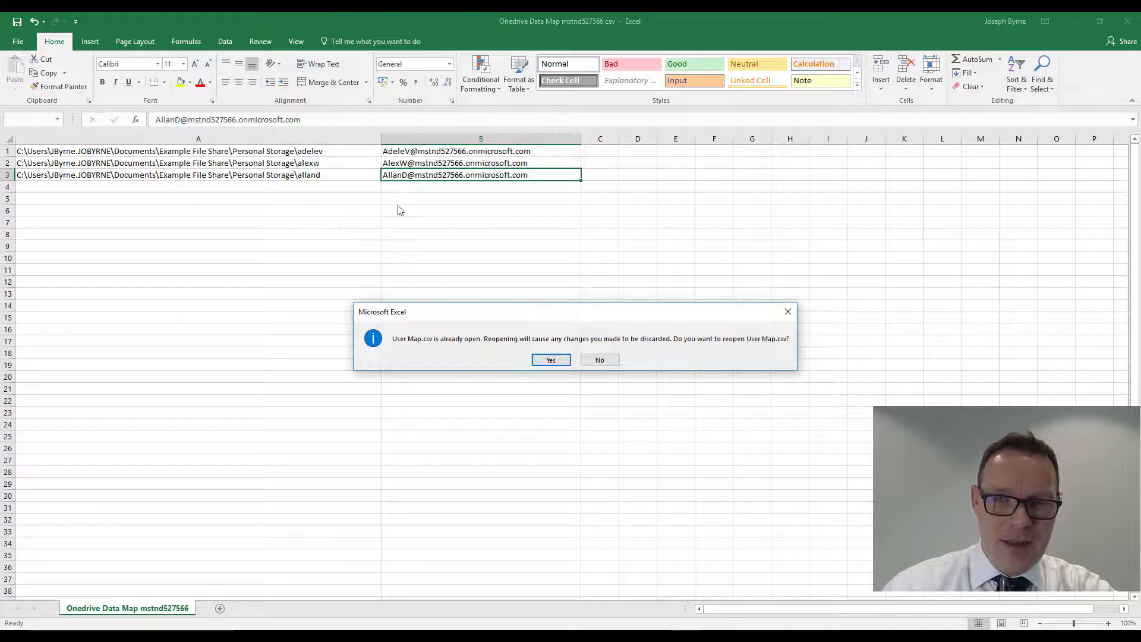
{"action": "left_click", "coordinate": [547, 358]}
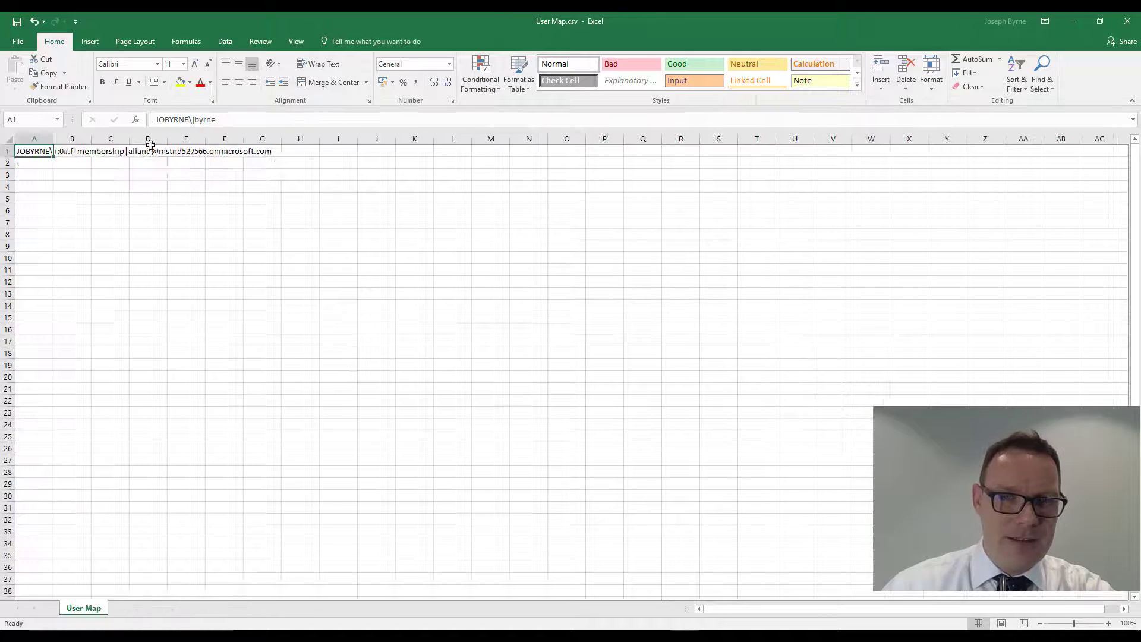
{"action": "left_click", "coordinate": [1073, 20]}
{"action": "left_click", "coordinate": [1073, 21]}
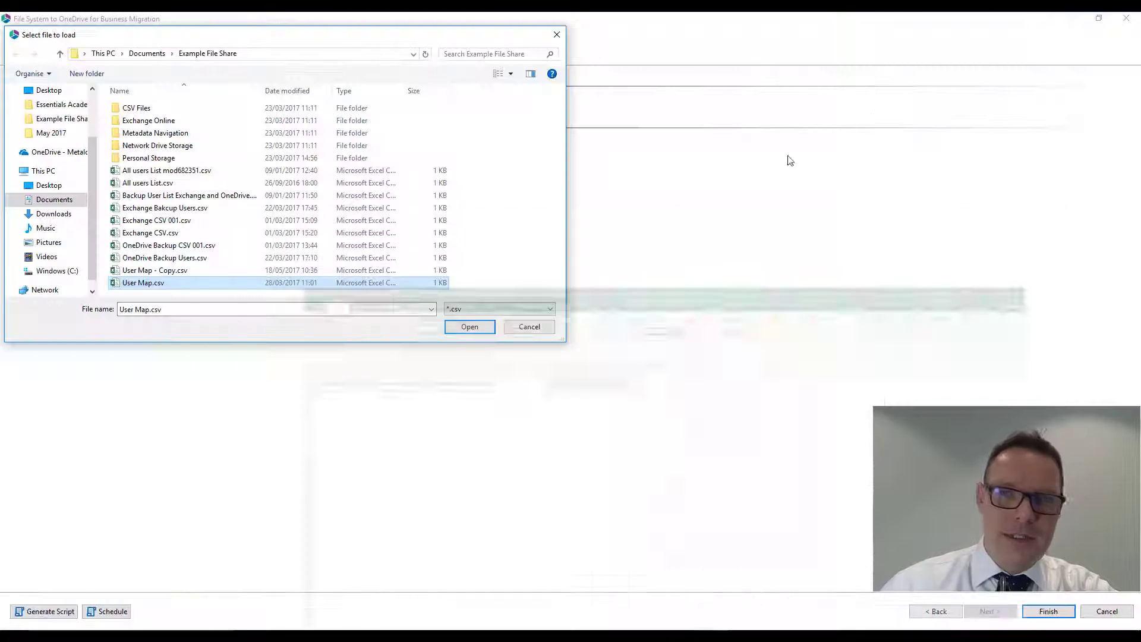
{"action": "double_click", "coordinate": [143, 283]}
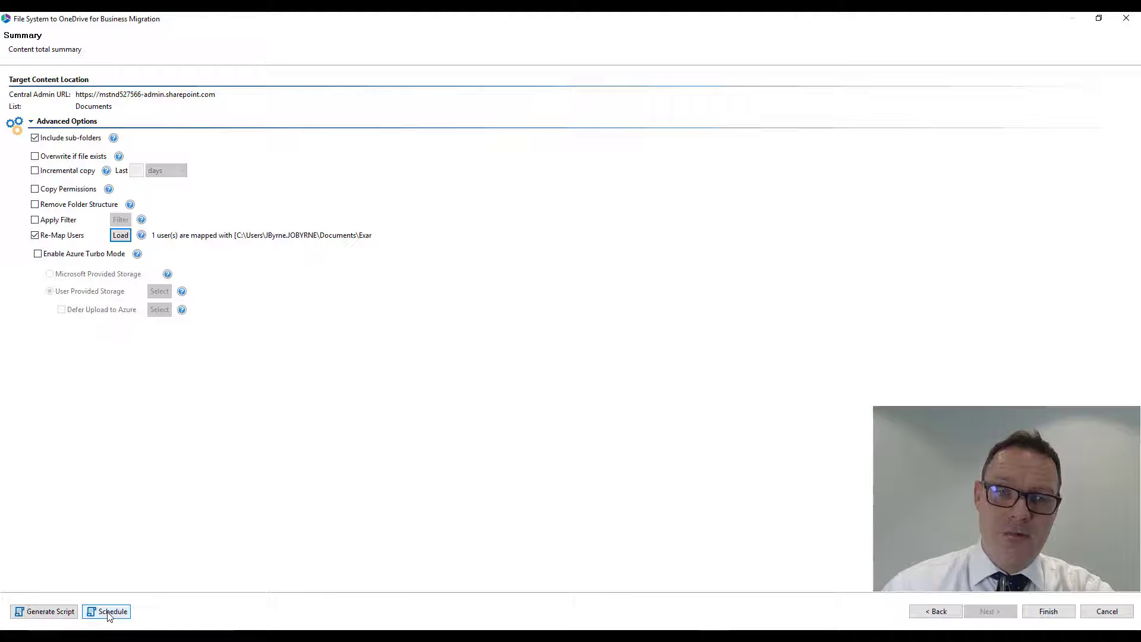
- Start the file system to OneDrive for Business migration, show its progress details, and move and enlarge the progress dialog
{"action": "left_click", "coordinate": [1047, 612]}
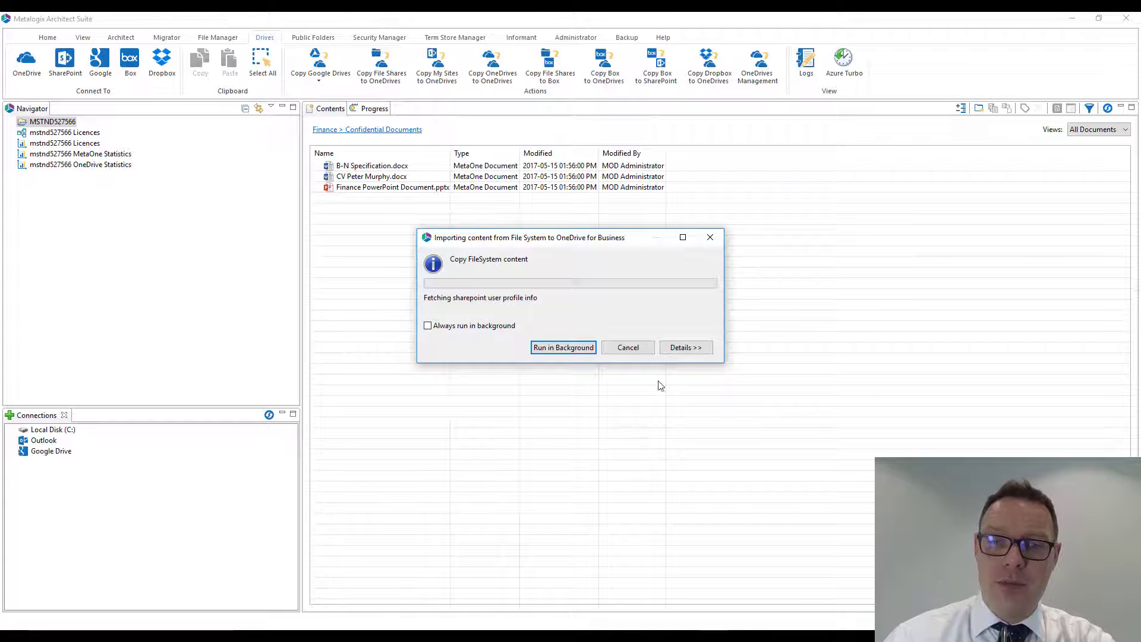
{"action": "left_click", "coordinate": [695, 349]}
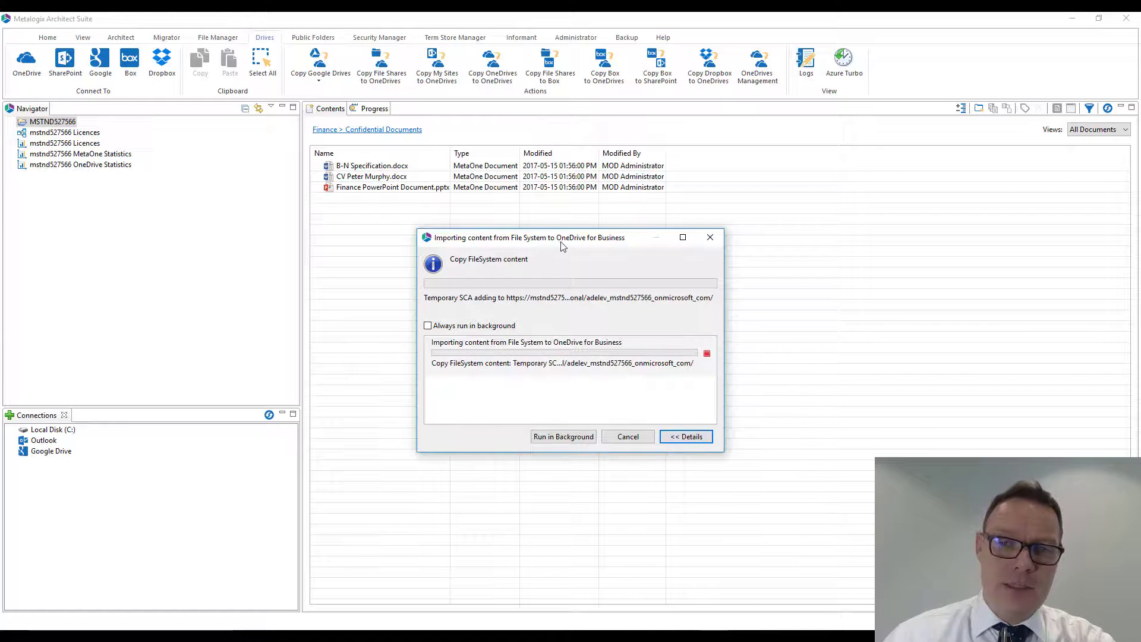
{"action": "left_click_drag", "start_coordinate": [562, 245], "coordinate": [494, 226]}
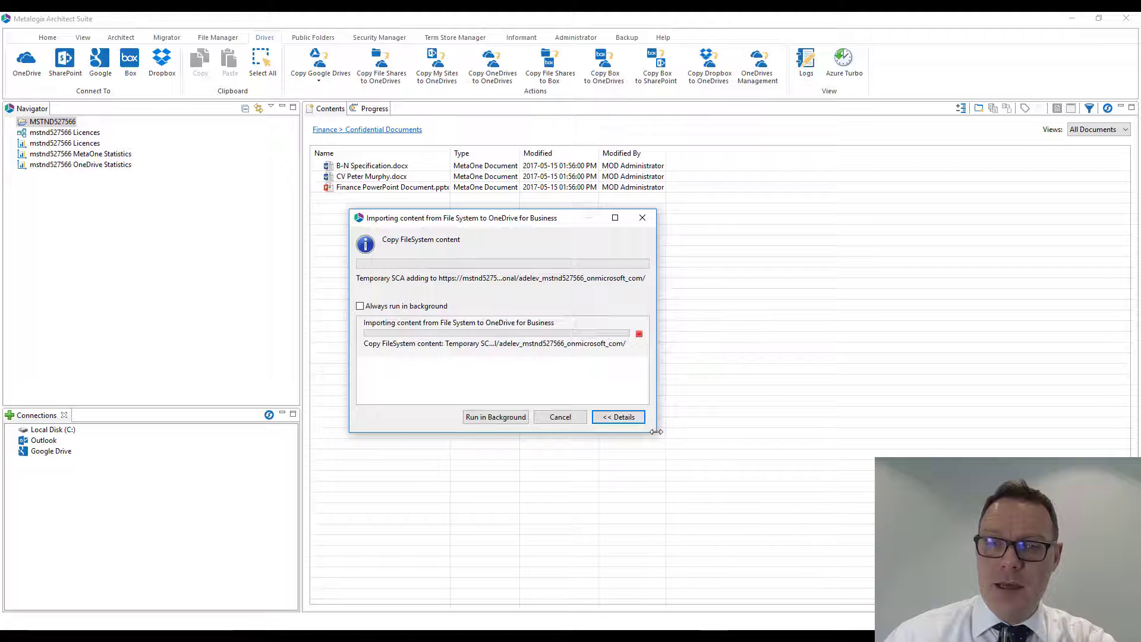
{"action": "left_click_drag", "start_coordinate": [655, 437], "coordinate": [817, 550]}
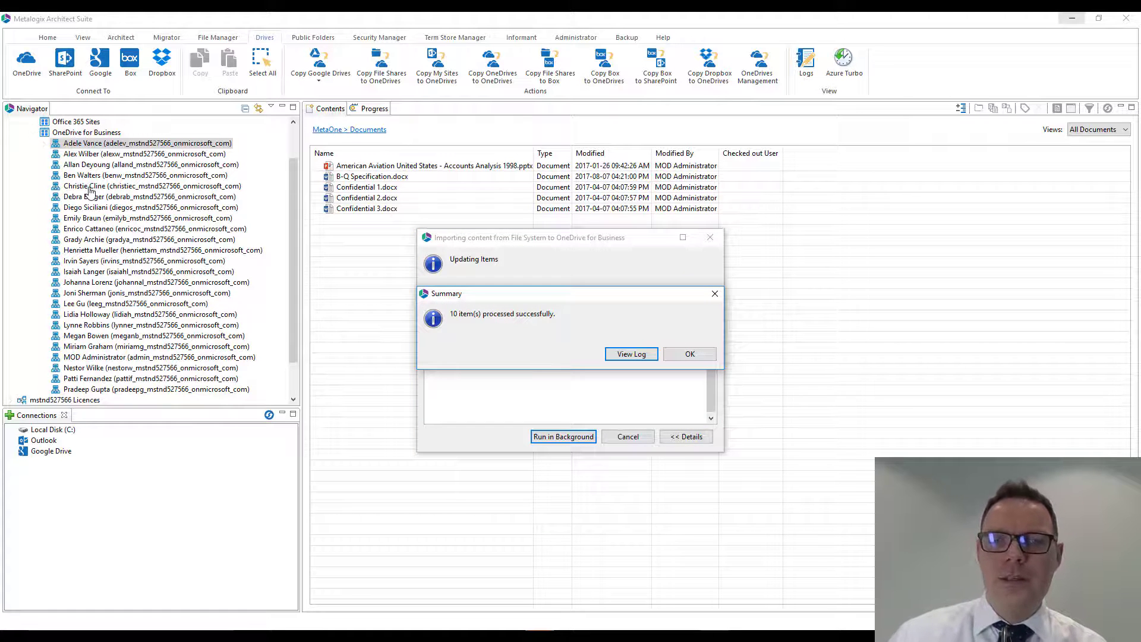
- Open the migration log, expand the copied documents for all three target users, and select all log entries
{"action": "left_click", "coordinate": [633, 357]}
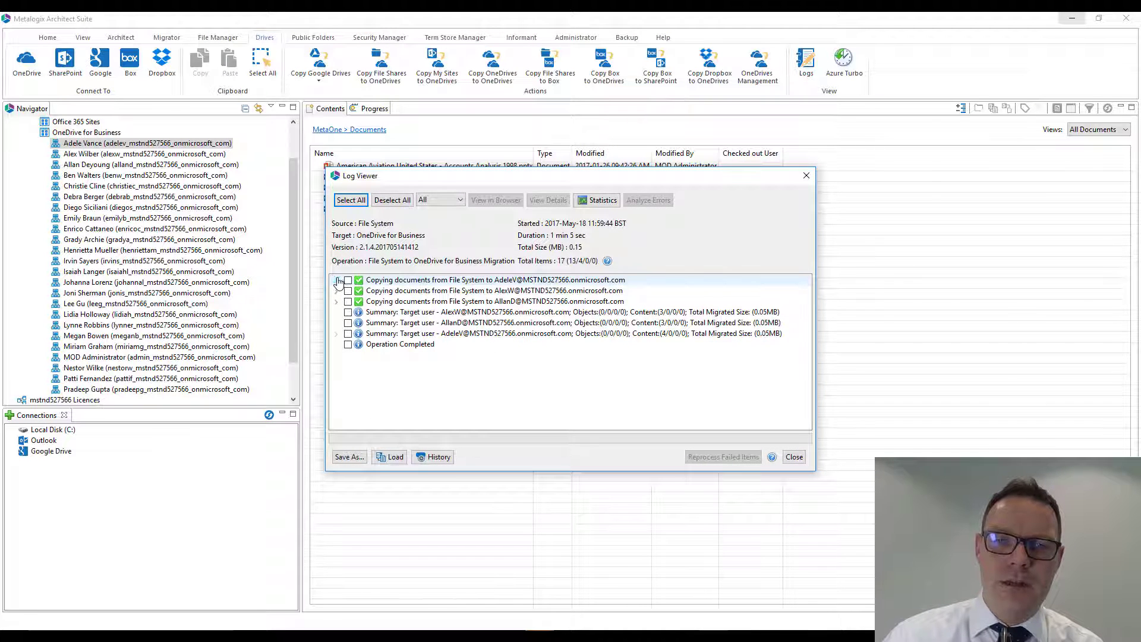
{"action": "left_click", "coordinate": [337, 280]}
{"action": "left_click", "coordinate": [336, 333]}
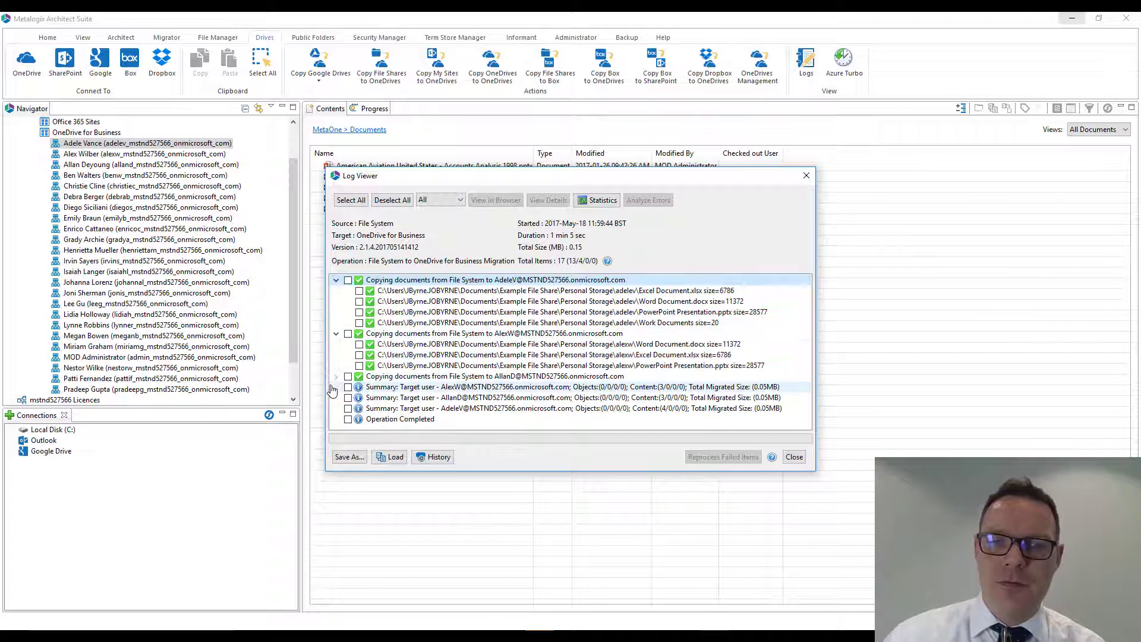
{"action": "left_click", "coordinate": [337, 376]}
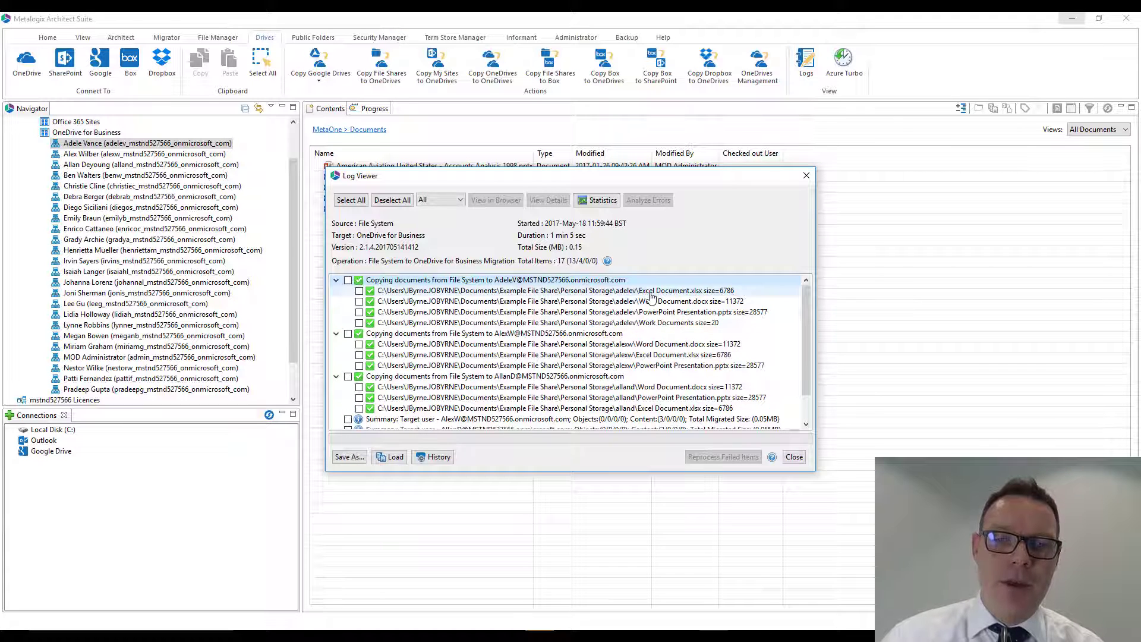
{"action": "left_click", "coordinate": [351, 200]}
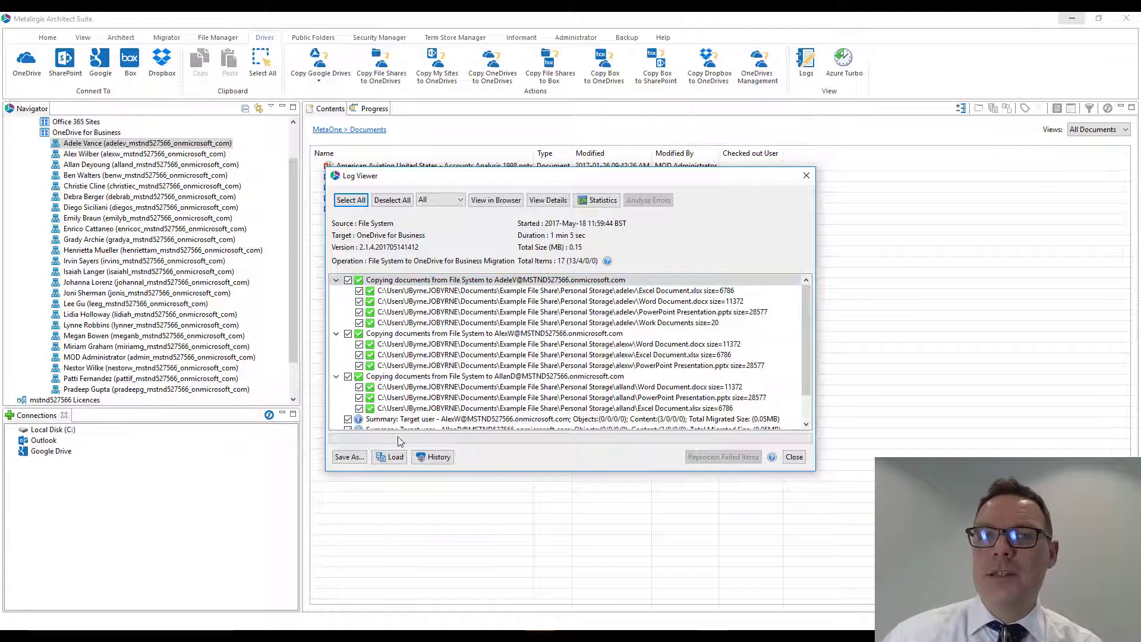
- Check the save formats available for the migration log and close the log viewer
{"action": "left_click", "coordinate": [348, 457]}
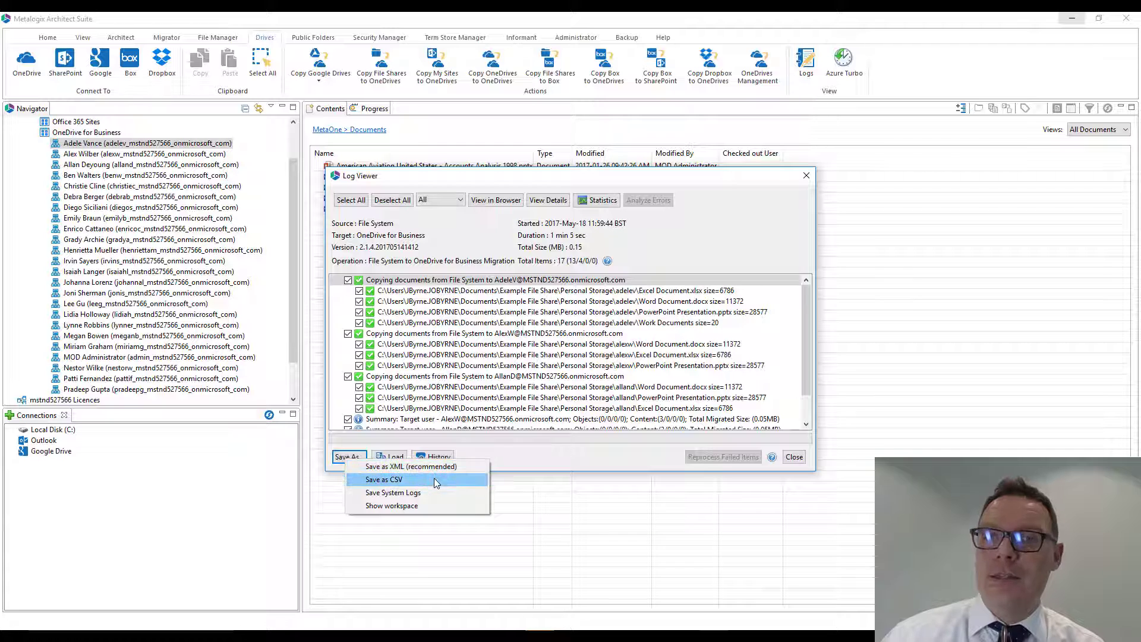
{"action": "left_click", "coordinate": [593, 454]}
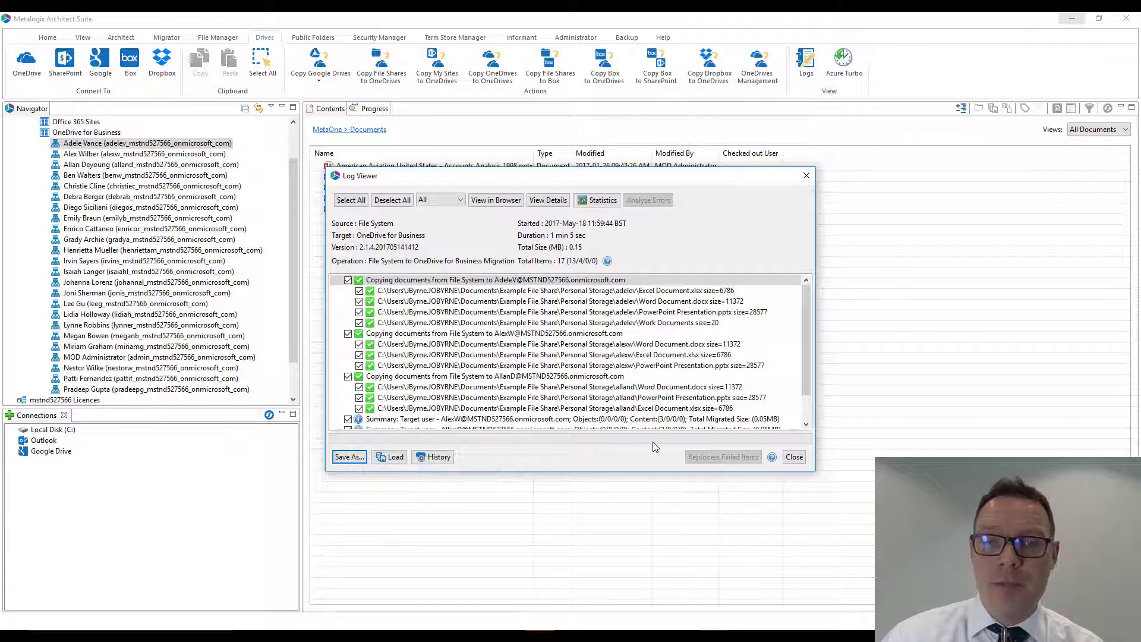
{"action": "left_click", "coordinate": [794, 457]}
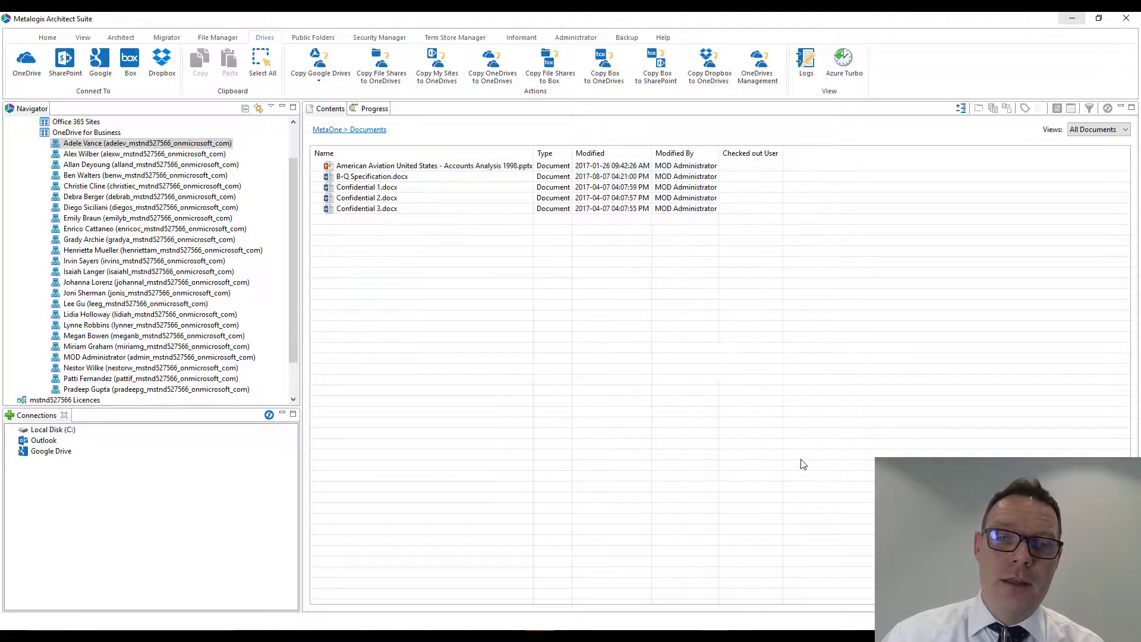
- Collapse and re-expand the OneDrive for Business sites and view the first listed user's OneDrive in the browser
{"action": "left_click", "coordinate": [34, 133]}
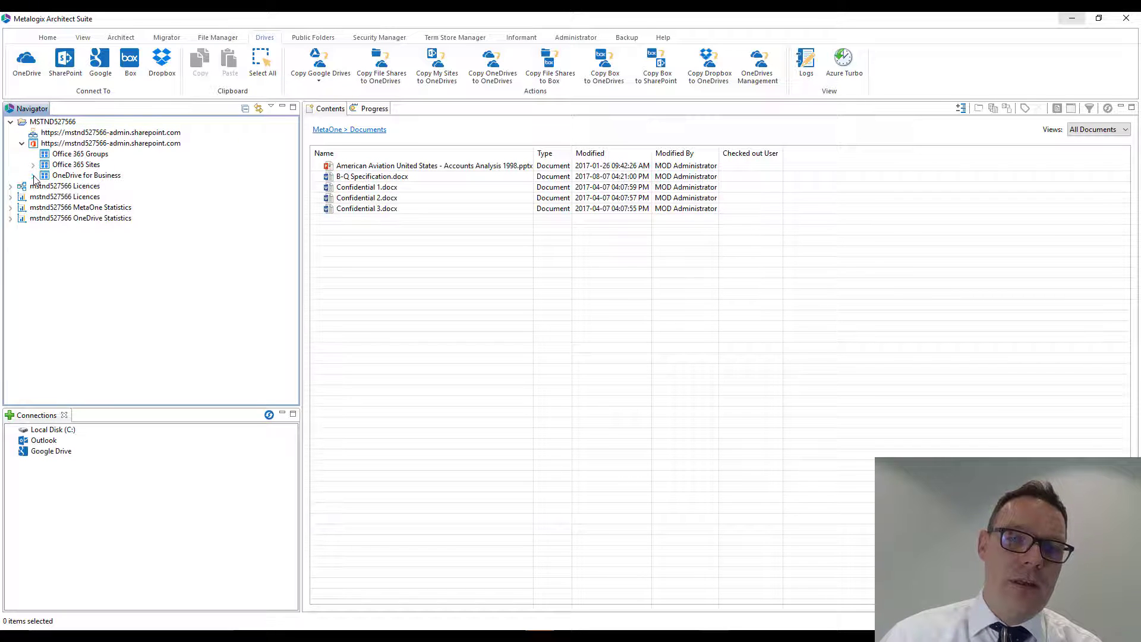
{"action": "left_click", "coordinate": [33, 175]}
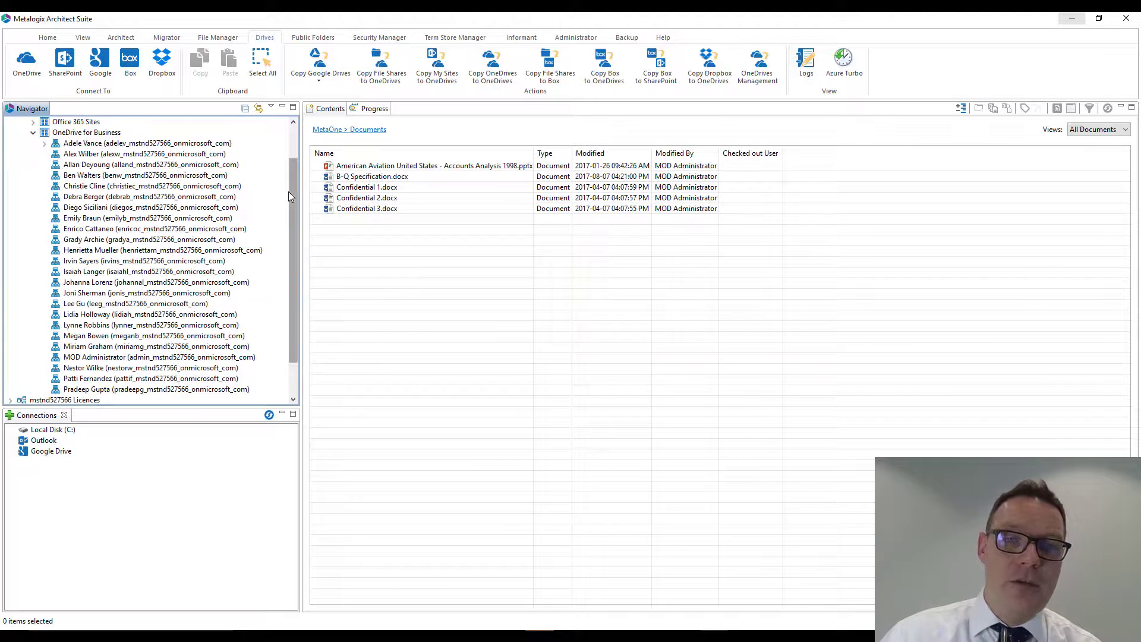
{"action": "scroll", "coordinate": [293, 181], "scroll_direction": "up", "scroll_amount": 2}
{"action": "right_click", "coordinate": [95, 186]}
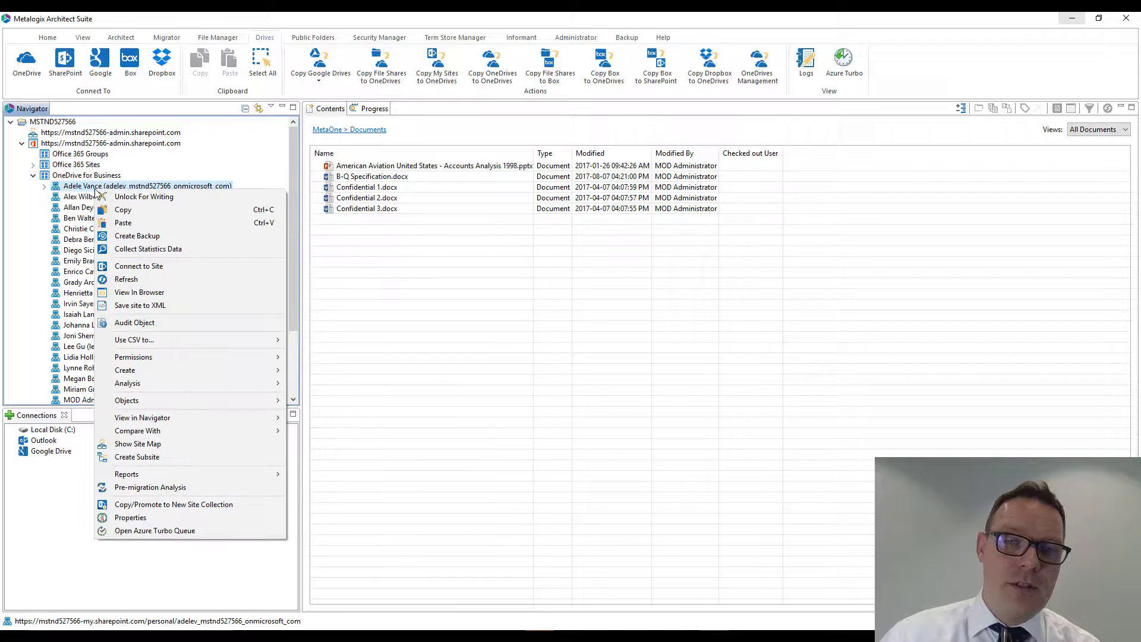
{"action": "left_click", "coordinate": [206, 292]}
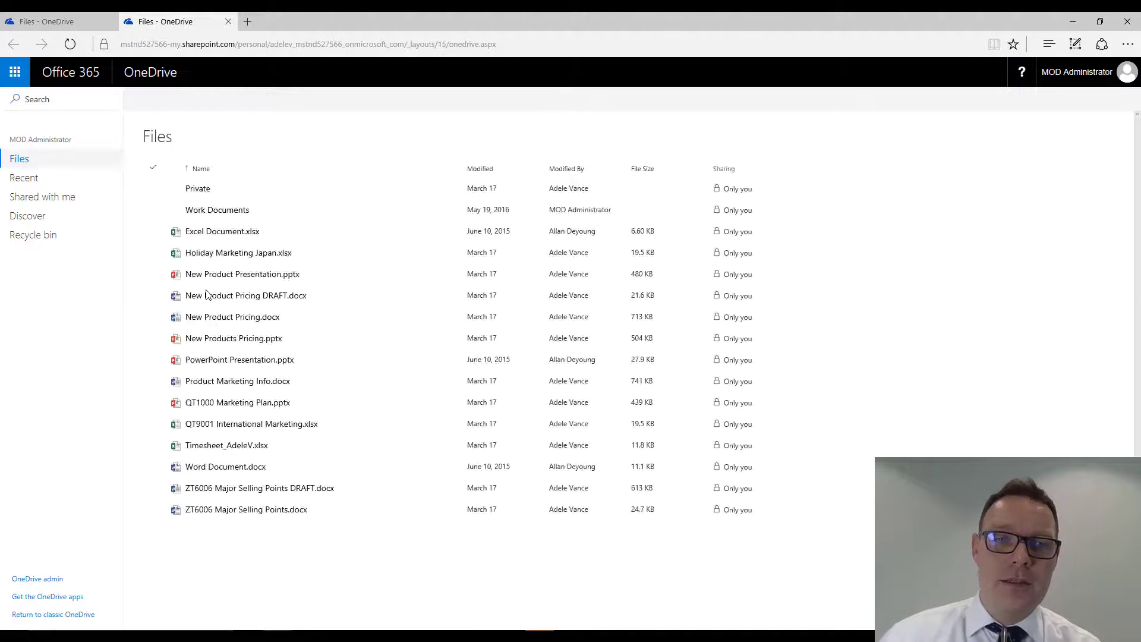
- Sort the OneDrive files by modified date with the oldest first, view the contact card of Word Document.docx's modifier, and minimize the browser
{"action": "left_click", "coordinate": [481, 169]}
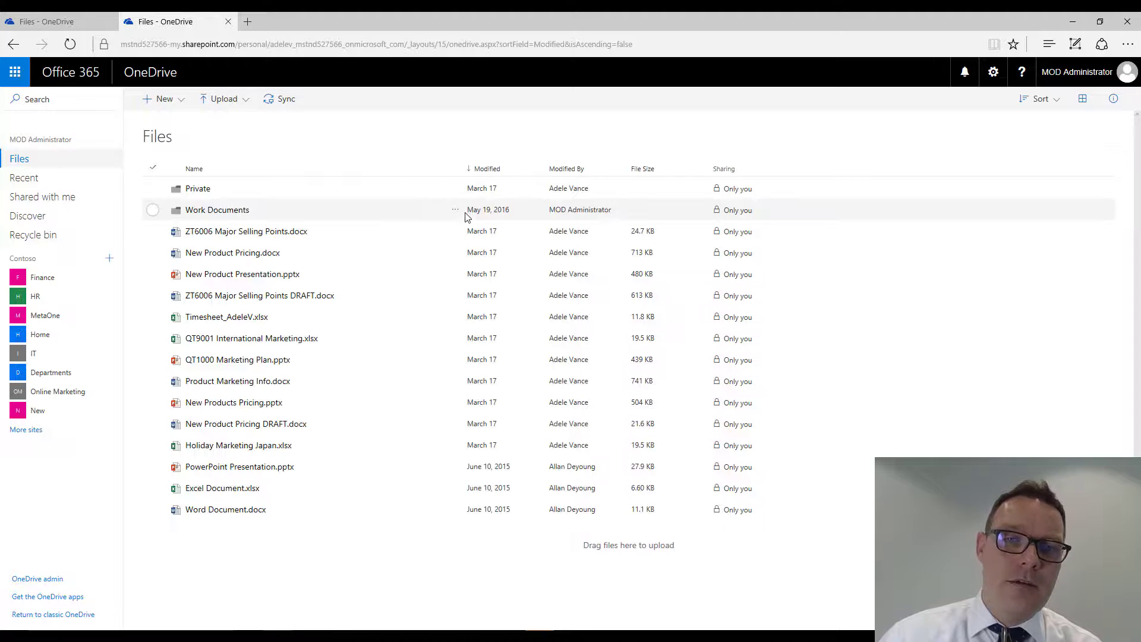
{"action": "left_click", "coordinate": [491, 170]}
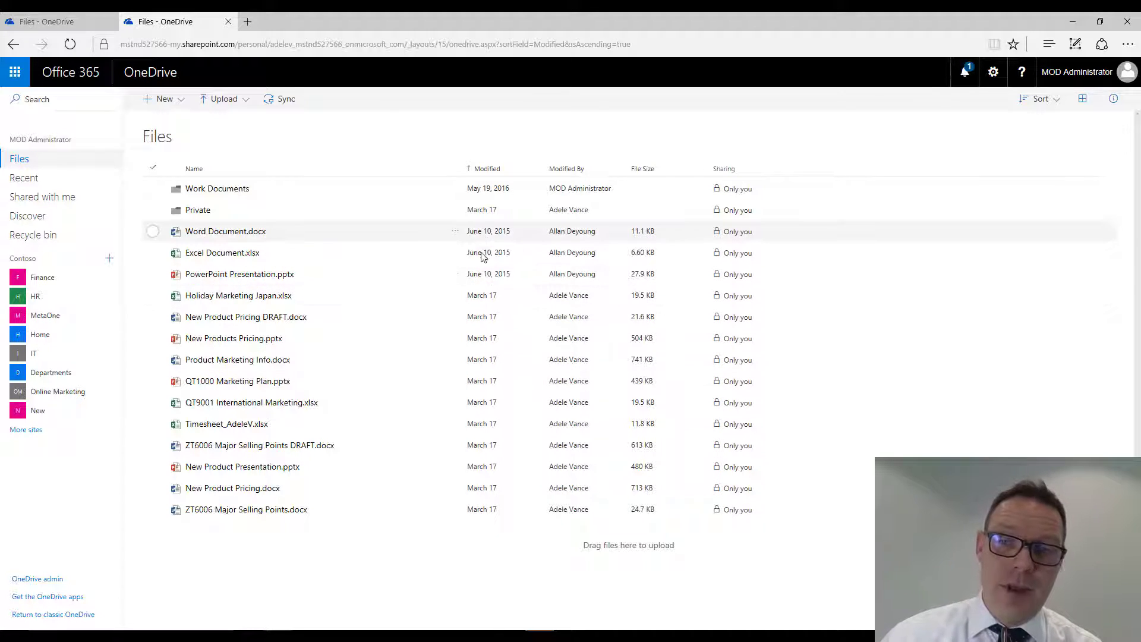
{"action": "mouse_move", "coordinate": [583, 230]}
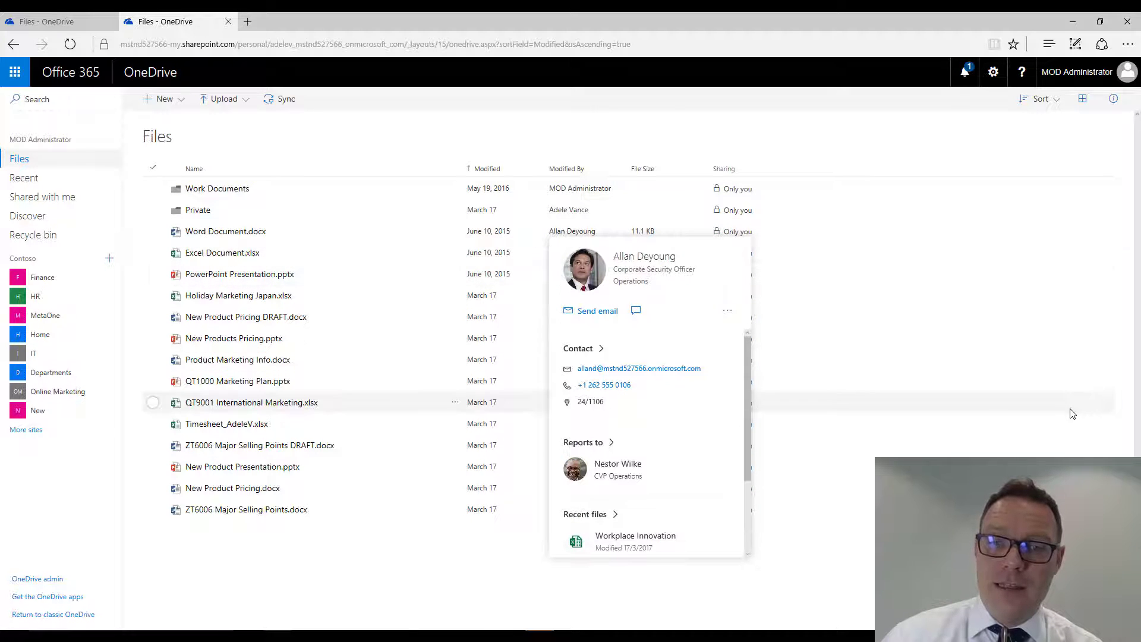
{"action": "left_click", "coordinate": [236, 563]}
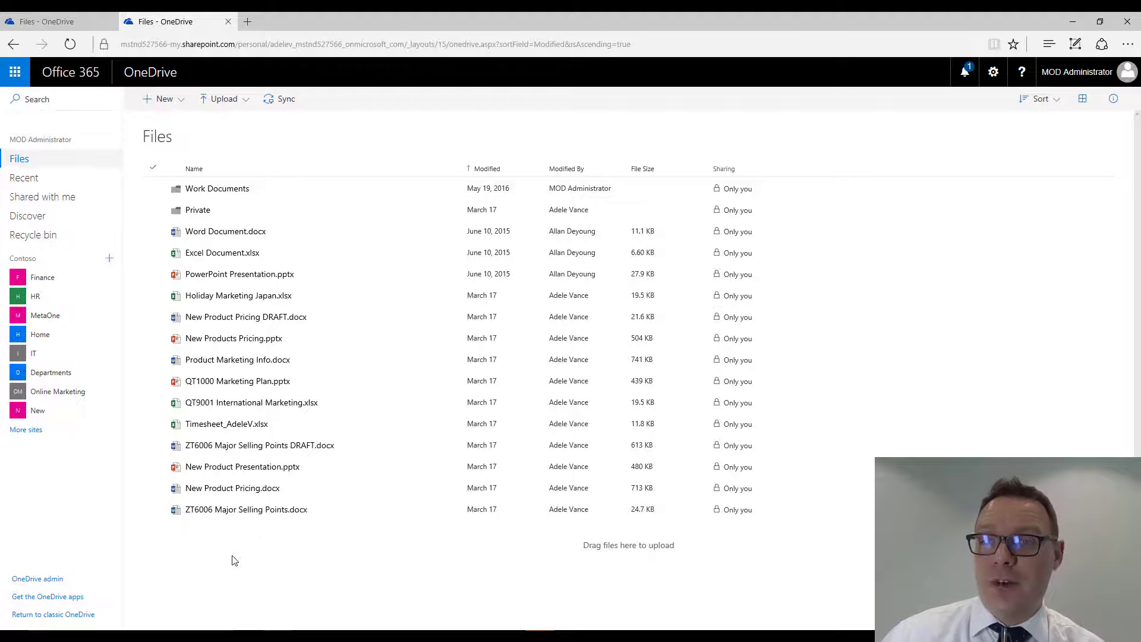
{"action": "left_click", "coordinate": [1073, 21]}
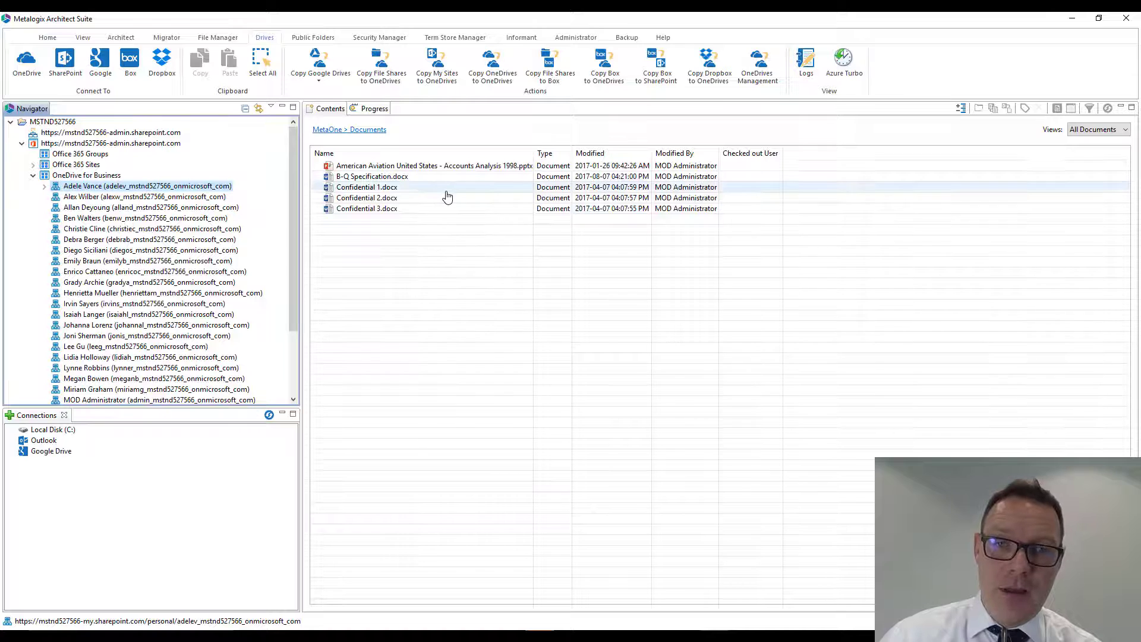
- Examine the connection parameters of the Google Drive to OneDrive for Business migration wizard and cancel it
{"action": "left_click", "coordinate": [328, 64]}
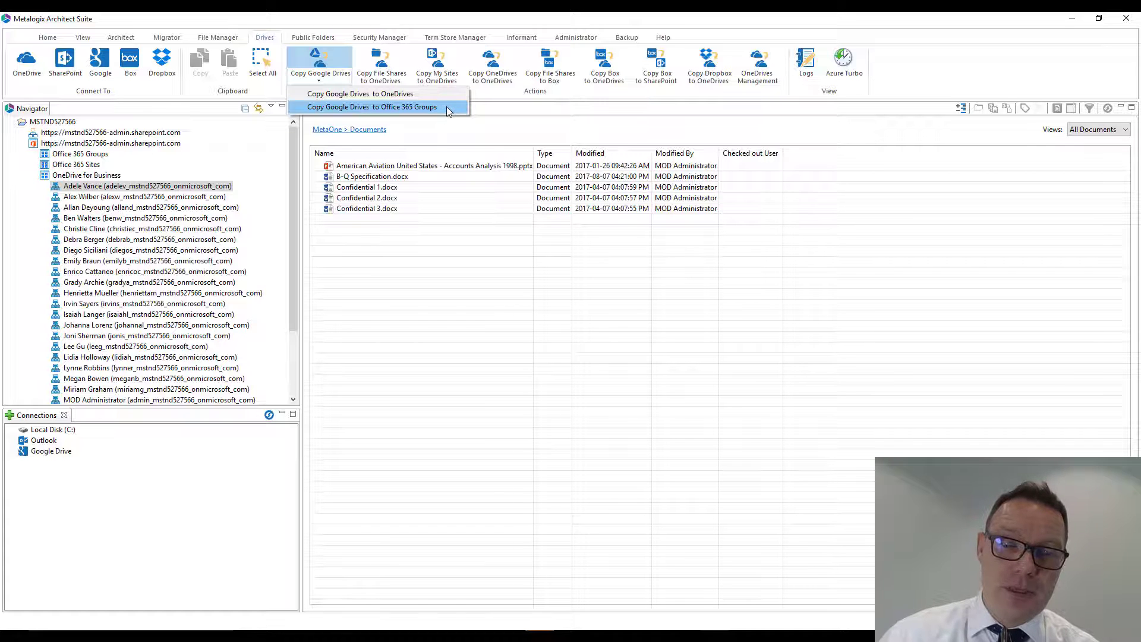
{"action": "left_click", "coordinate": [422, 97]}
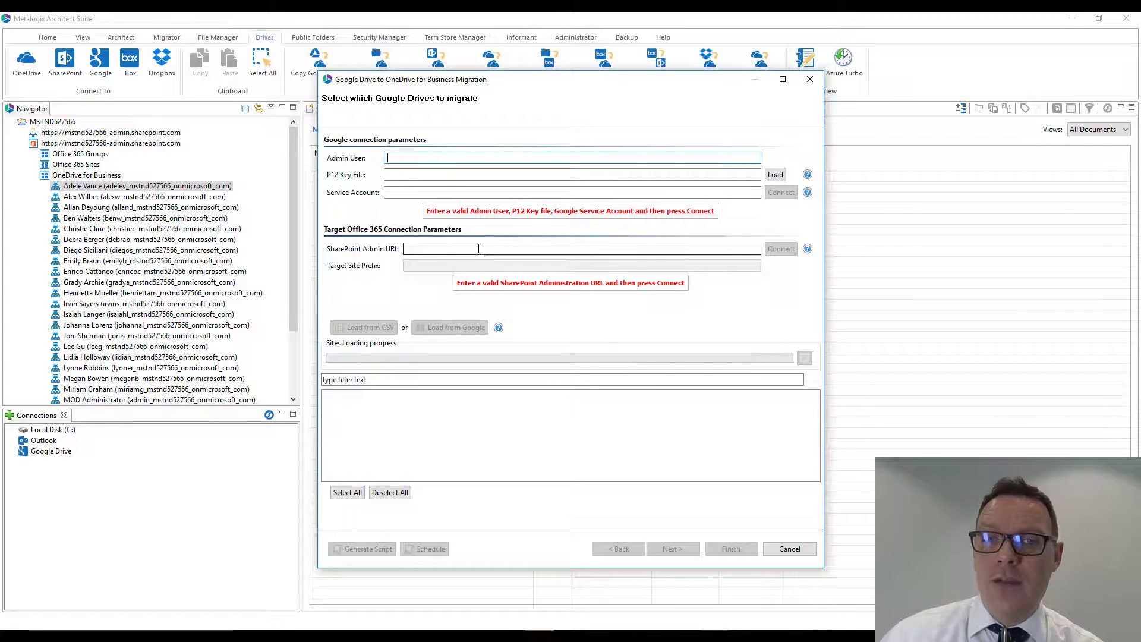
{"action": "left_click", "coordinate": [479, 248]}
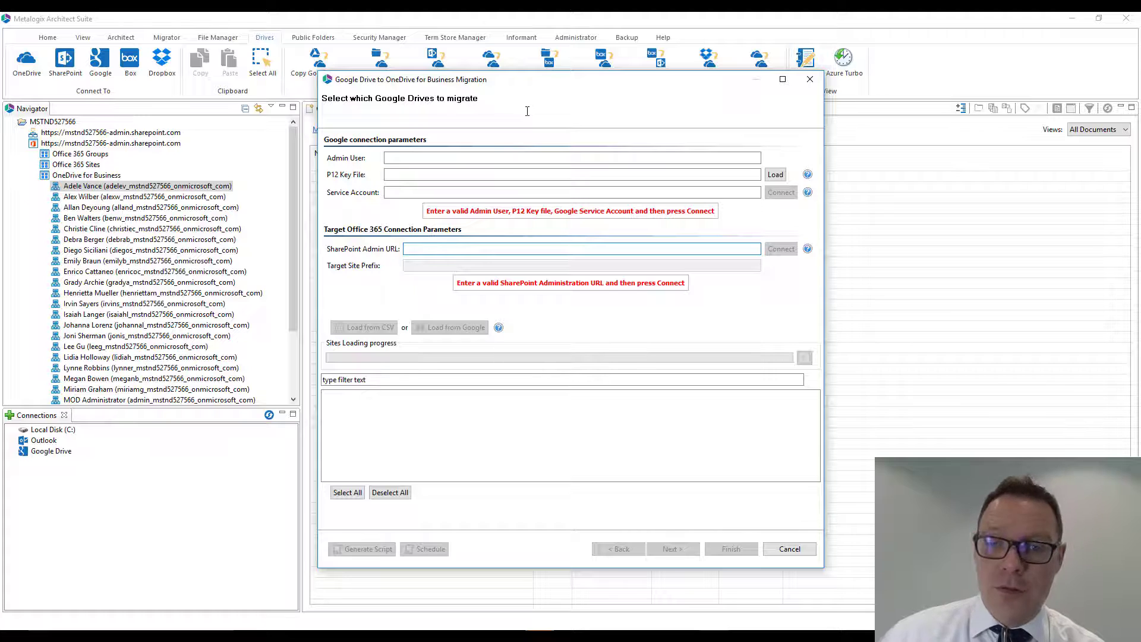
{"action": "left_click", "coordinate": [790, 549]}
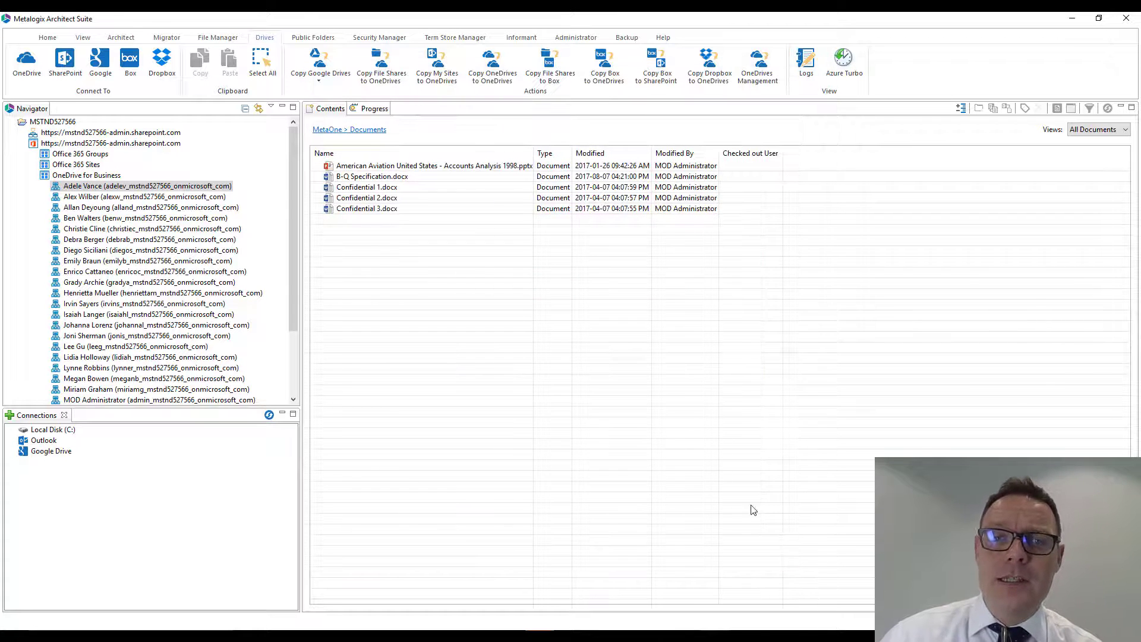
- Open the online user manual and expand the Common Functions topics for Drives
{"action": "left_click", "coordinate": [662, 38]}
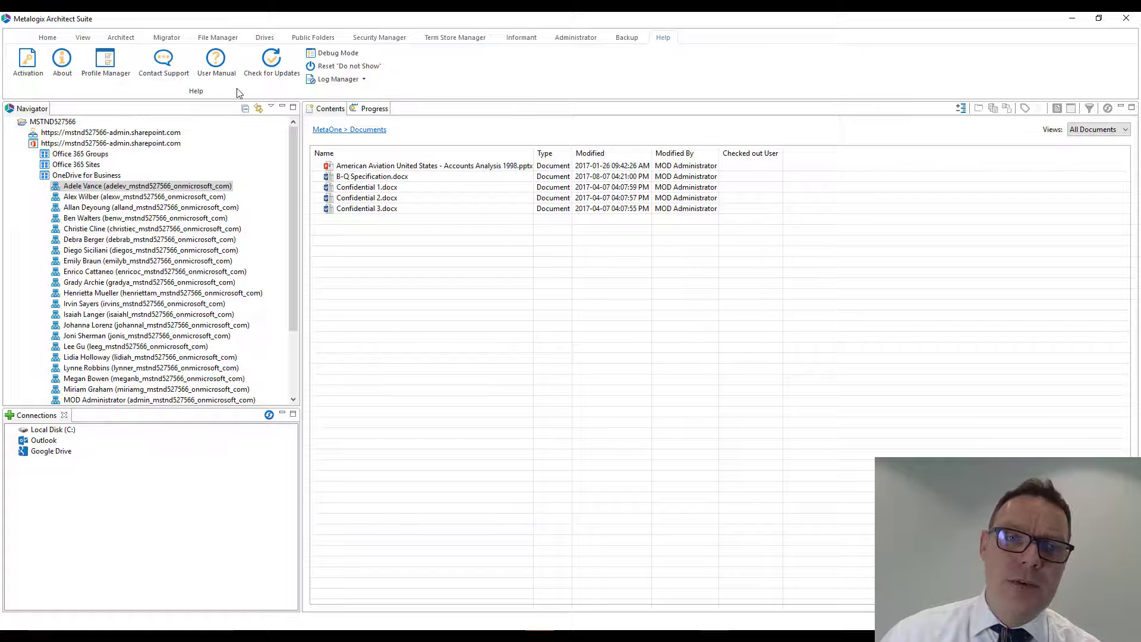
{"action": "left_click", "coordinate": [216, 62]}
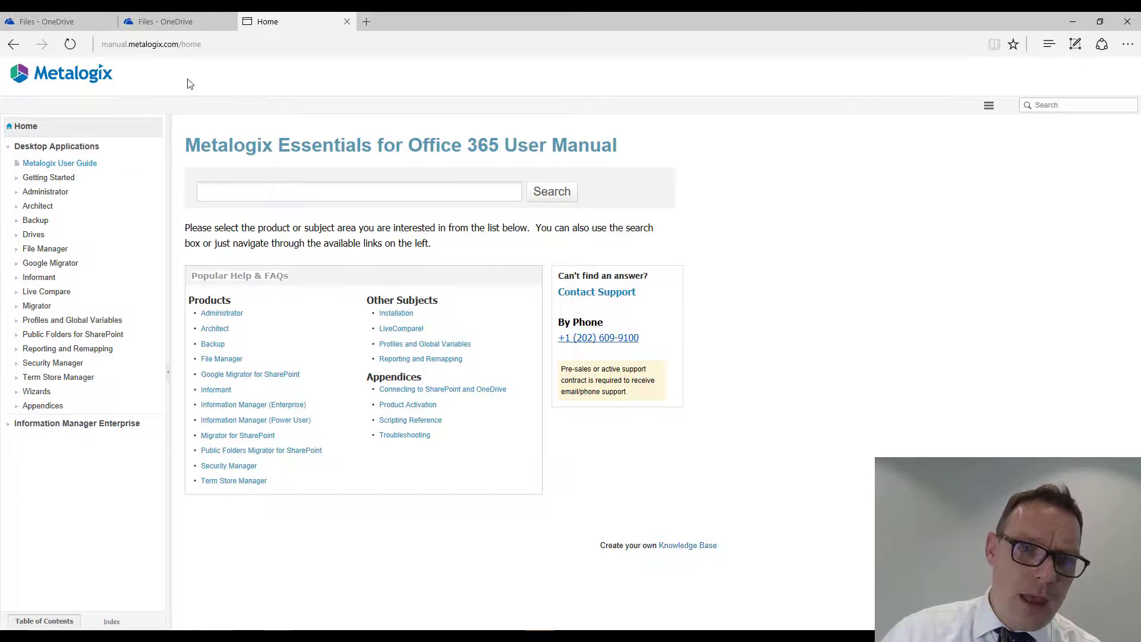
{"action": "left_click", "coordinate": [16, 235]}
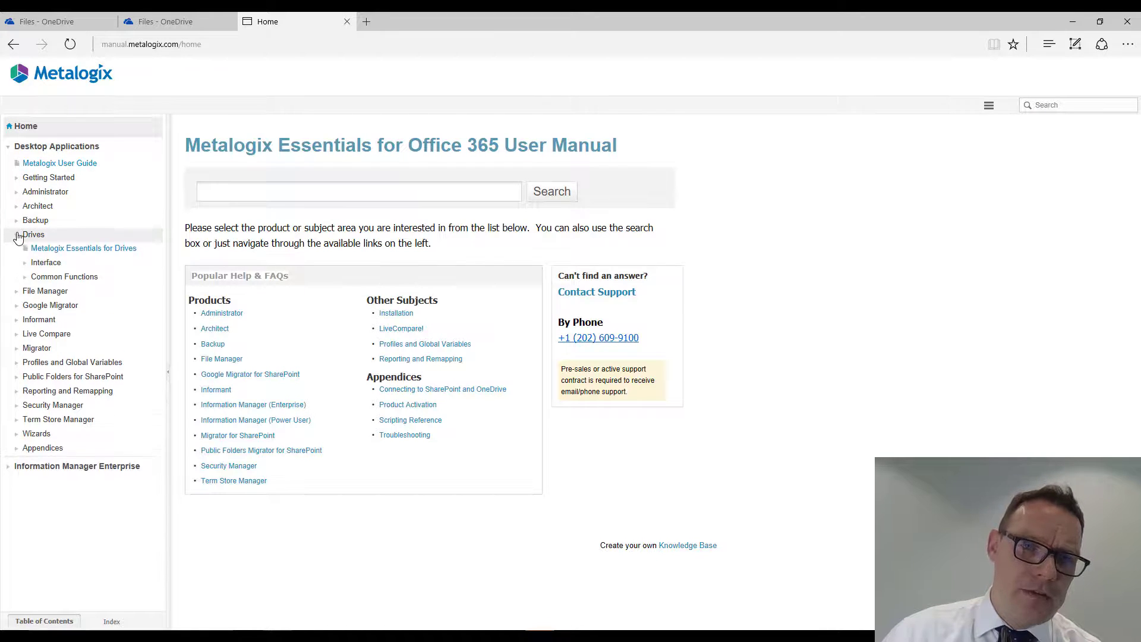
{"action": "left_click", "coordinate": [24, 277]}
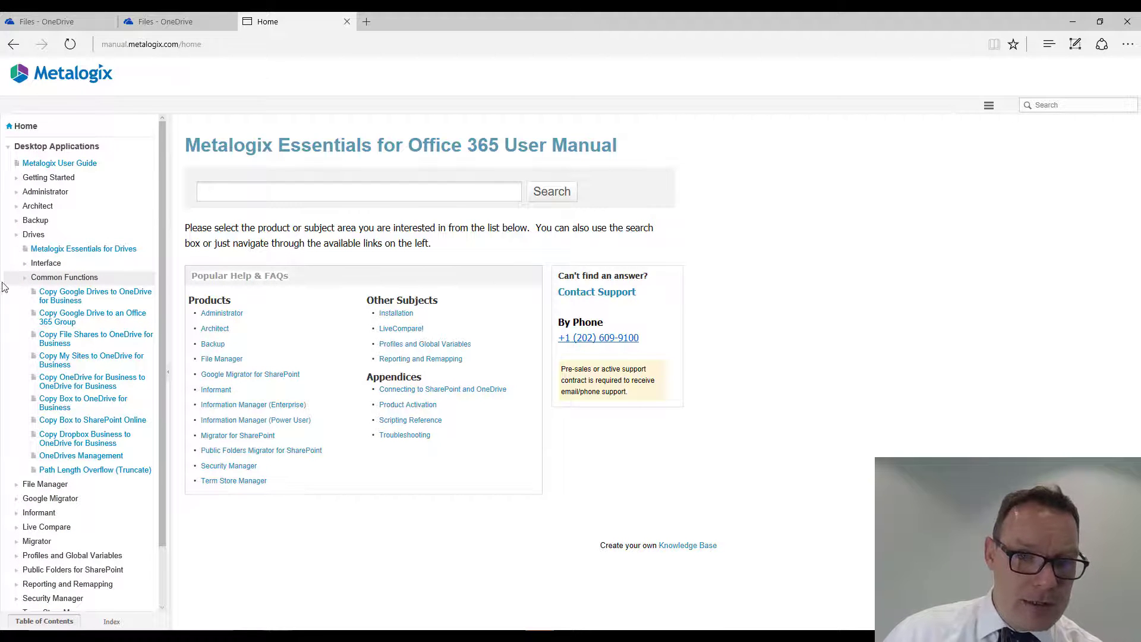
- Read the manual's instructions for copying multiple Google Drives to OneDrive for Business
{"action": "left_click", "coordinate": [68, 301]}
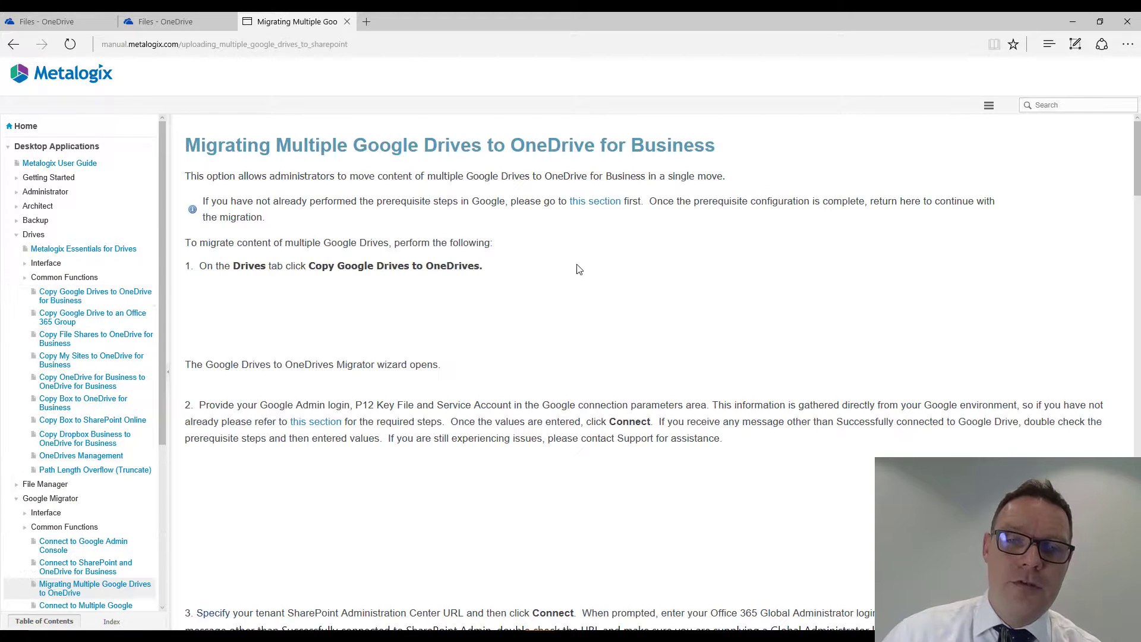
{"action": "scroll", "coordinate": [752, 308], "scroll_direction": "down", "scroll_amount": 1}
{"action": "scroll", "coordinate": [756, 316], "scroll_direction": "down", "scroll_amount": 8}
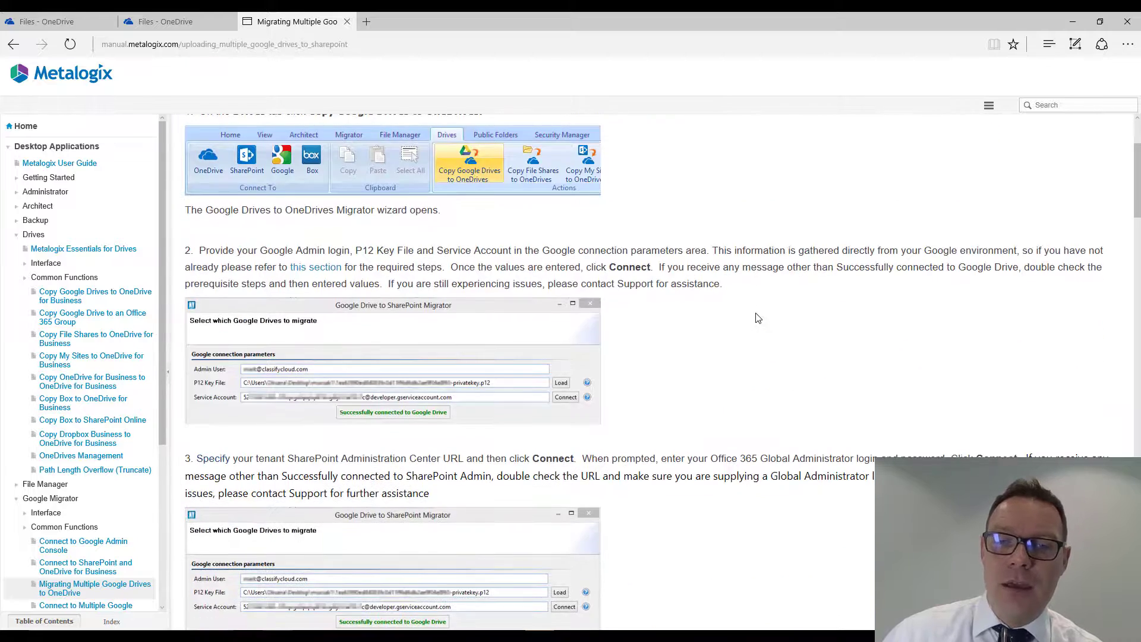
{"action": "scroll", "coordinate": [759, 320], "scroll_direction": "down", "scroll_amount": 12}
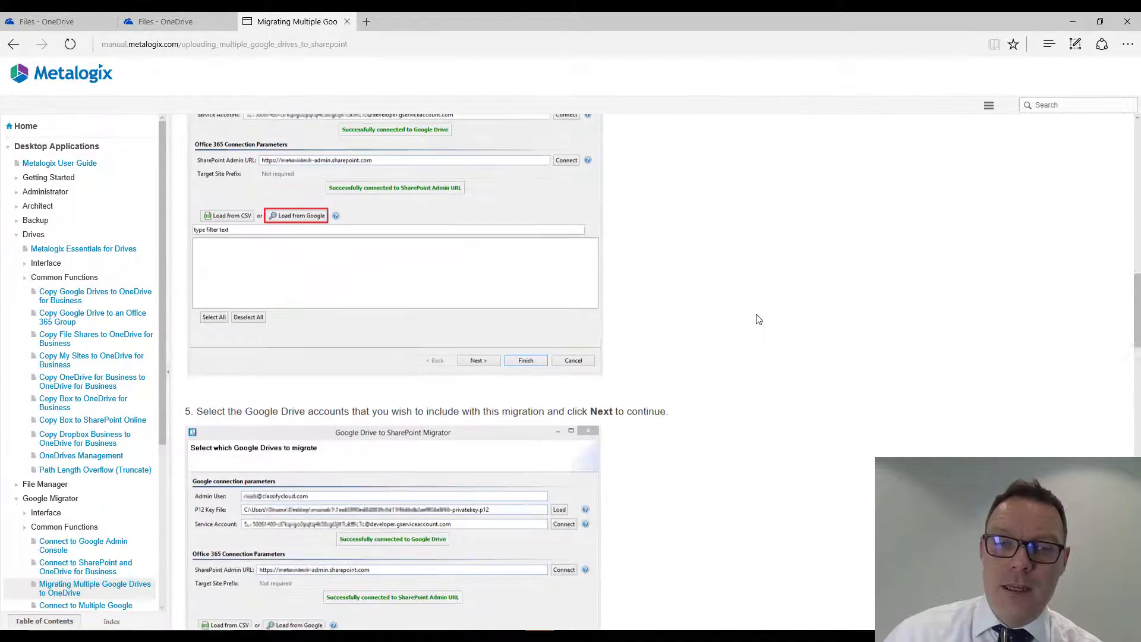
{"action": "scroll", "coordinate": [758, 320], "scroll_direction": "up", "scroll_amount": 6}
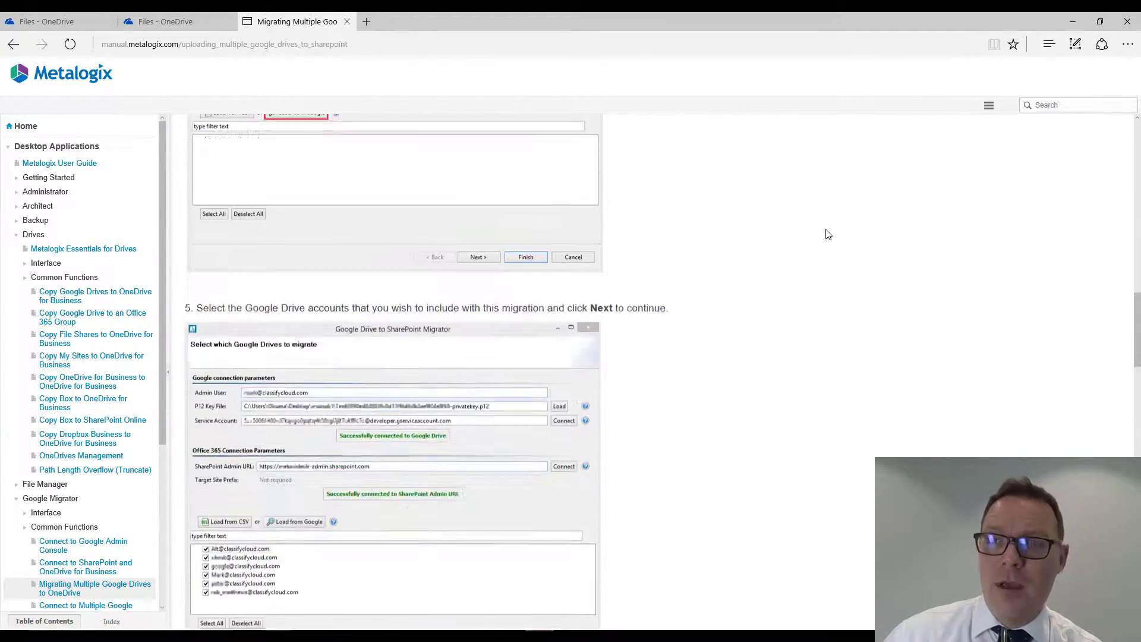
- Read the manual article on copying file shares to OneDrive for Business, including its copy options and user re-mapping
{"action": "left_click", "coordinate": [93, 343]}
{"action": "scroll", "coordinate": [833, 305], "scroll_direction": "down", "scroll_amount": 10}
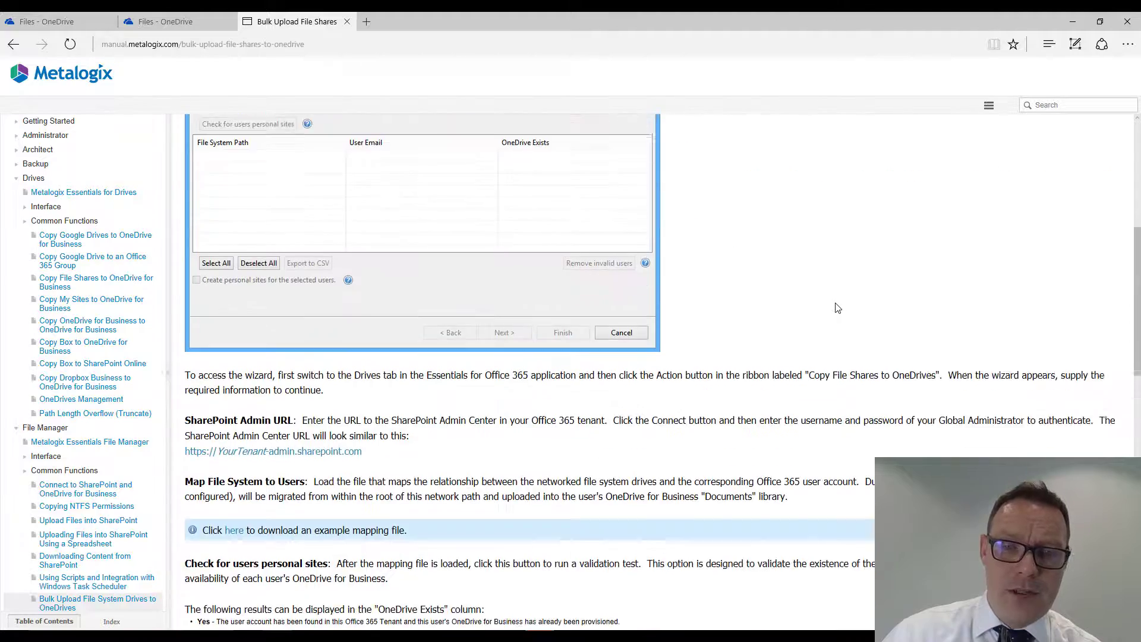
{"action": "scroll", "coordinate": [835, 306], "scroll_direction": "down", "scroll_amount": 10}
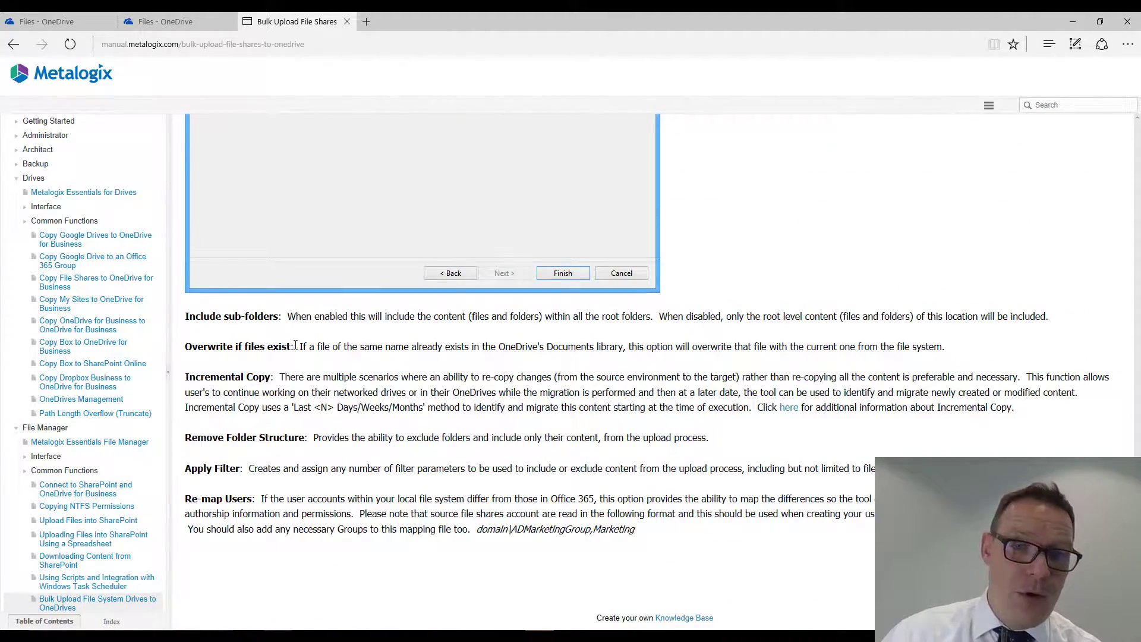
- Read the manual article on copying Box to OneDrive for Business, minimize the browser, and show the Drives commands again
{"action": "left_click", "coordinate": [89, 349]}
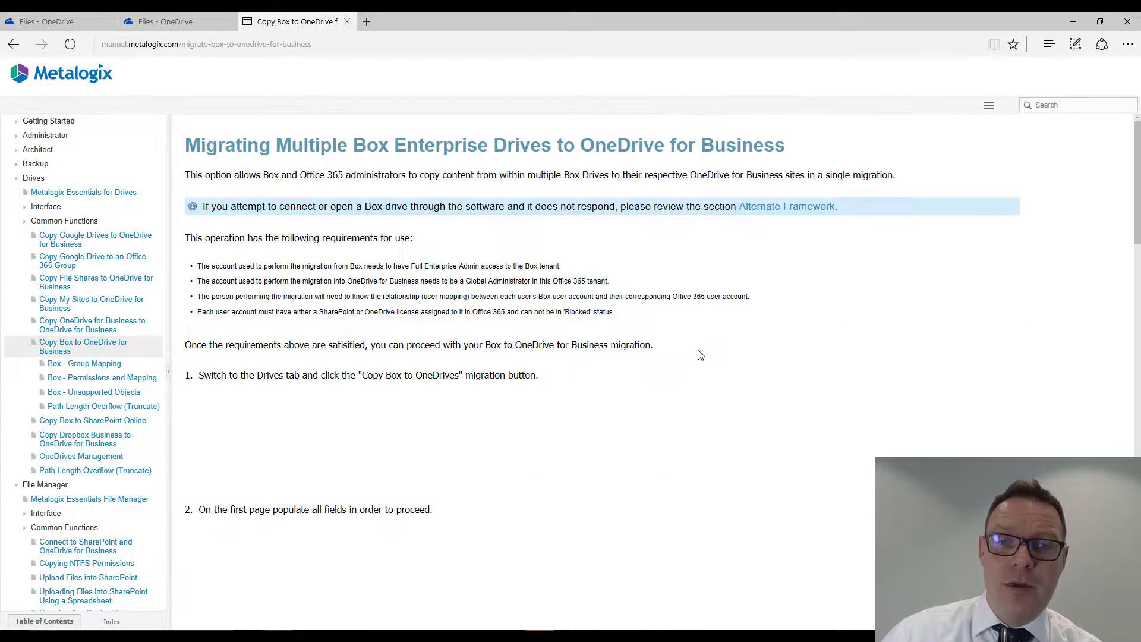
{"action": "scroll", "coordinate": [814, 341], "scroll_direction": "down", "scroll_amount": 5}
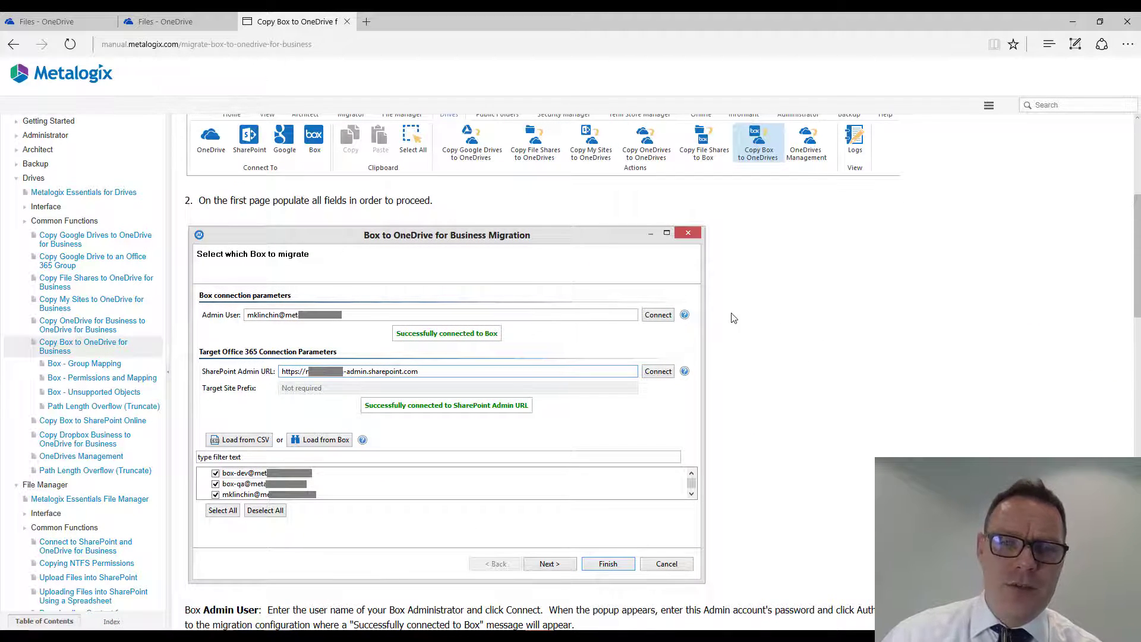
{"action": "left_click", "coordinate": [1072, 21]}
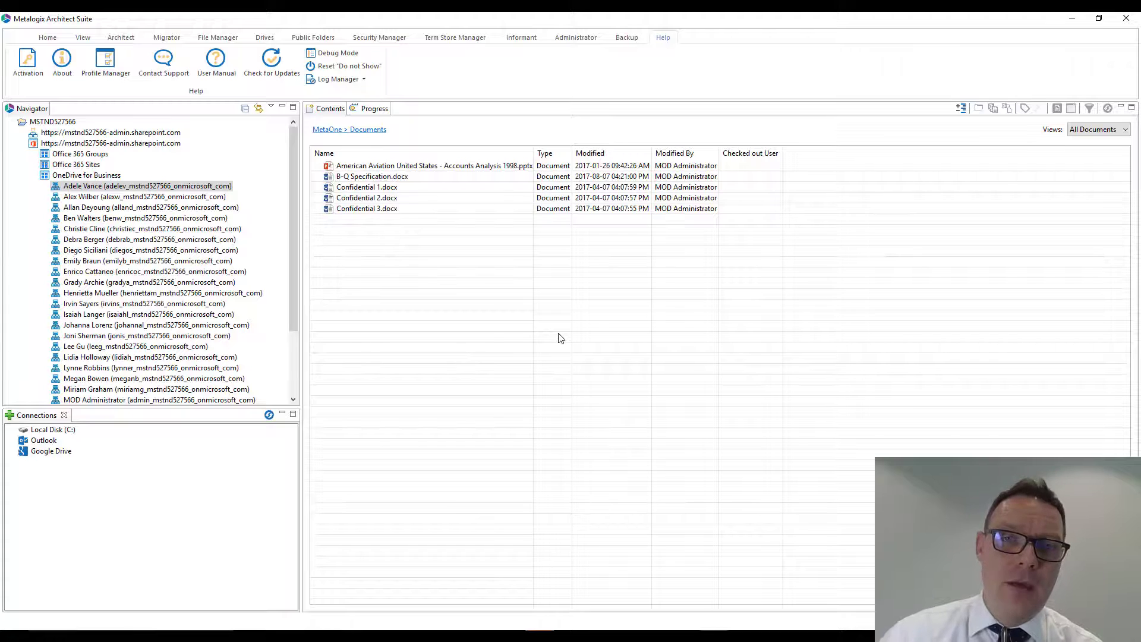
{"action": "left_click", "coordinate": [273, 39]}
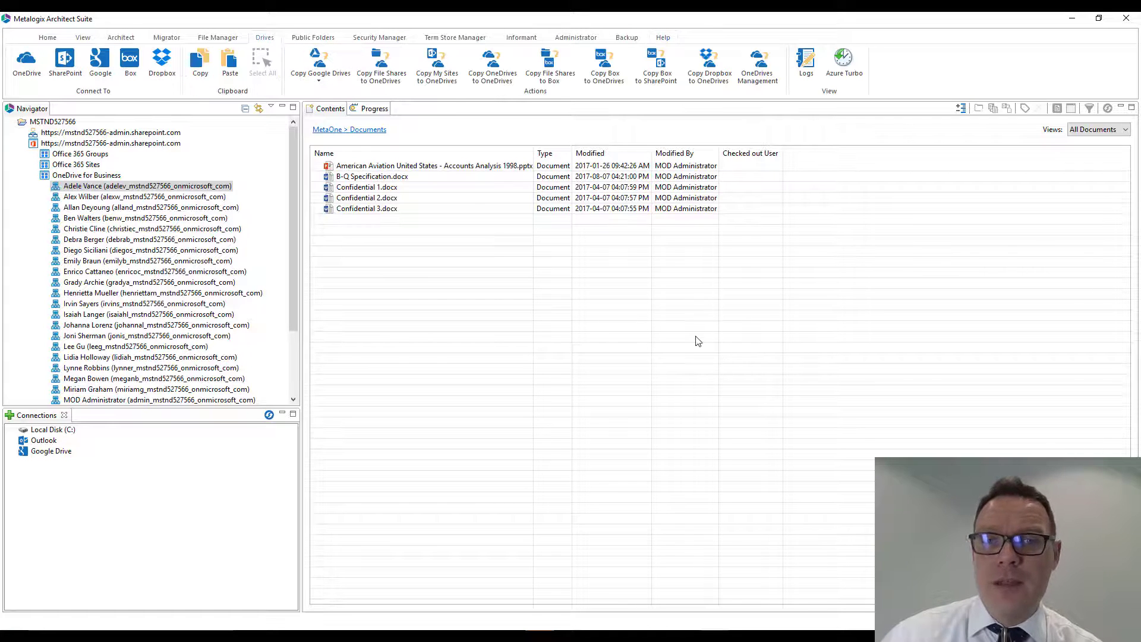